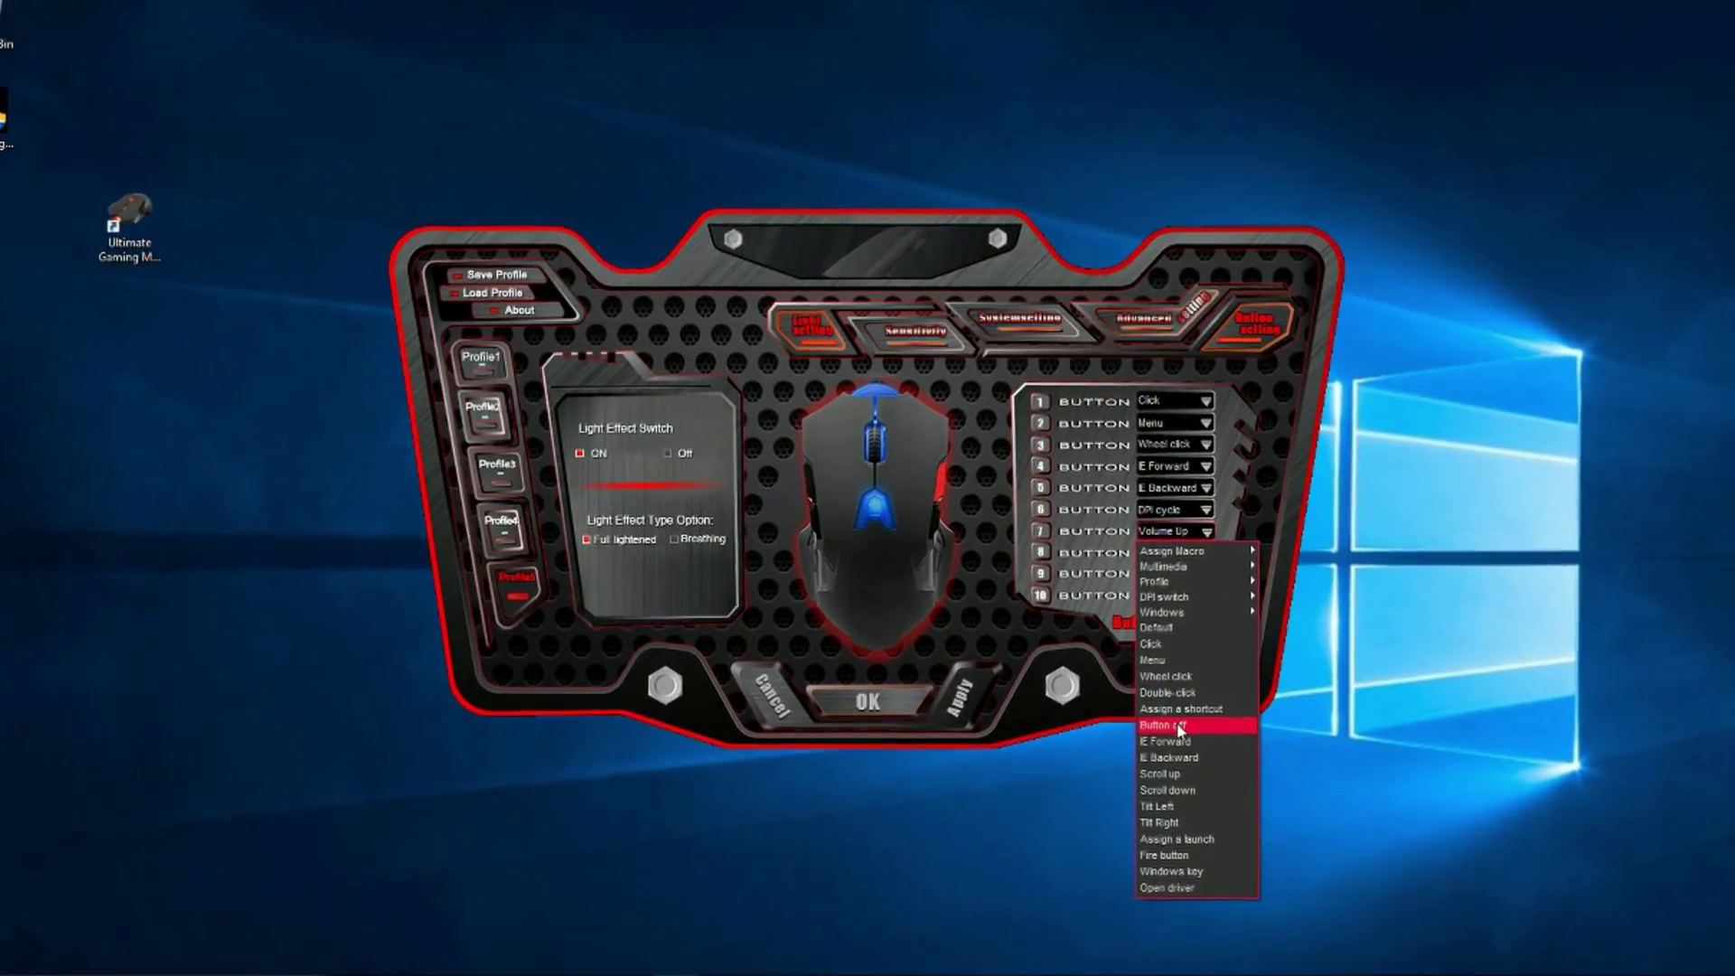
# - Replace button 7's Volume Up with an Alt shortcut, then list button 8's options
pyautogui.click(1183, 718)
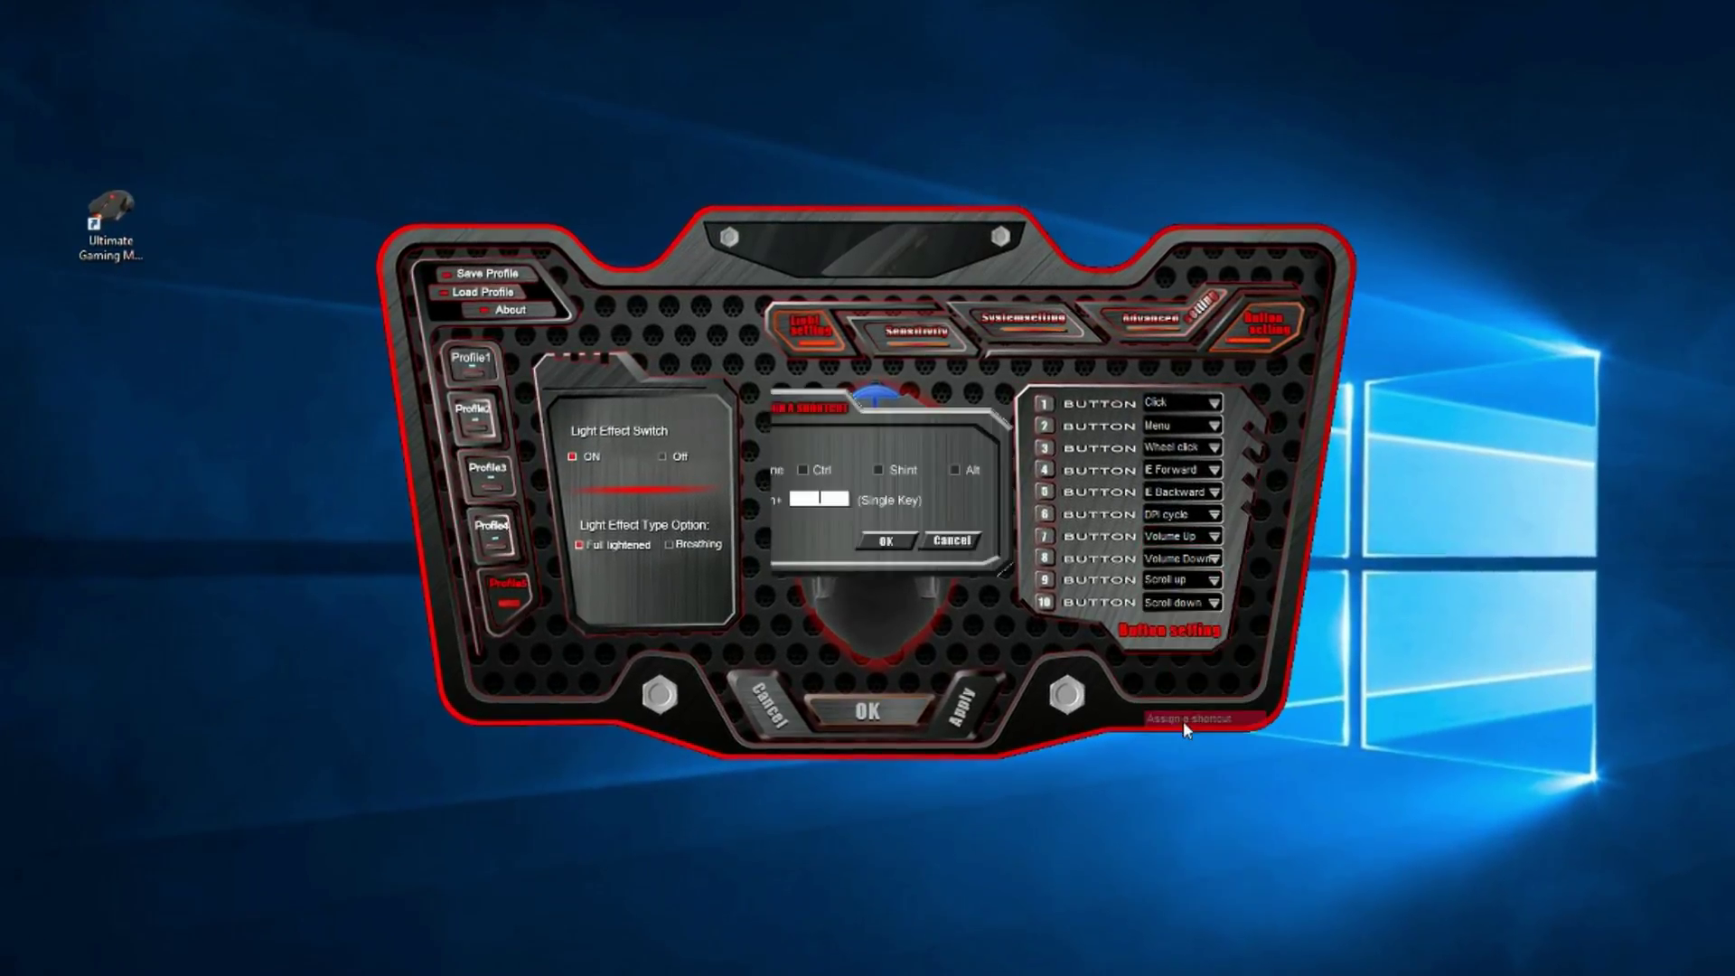
pyautogui.click(959, 475)
pyautogui.write('-')
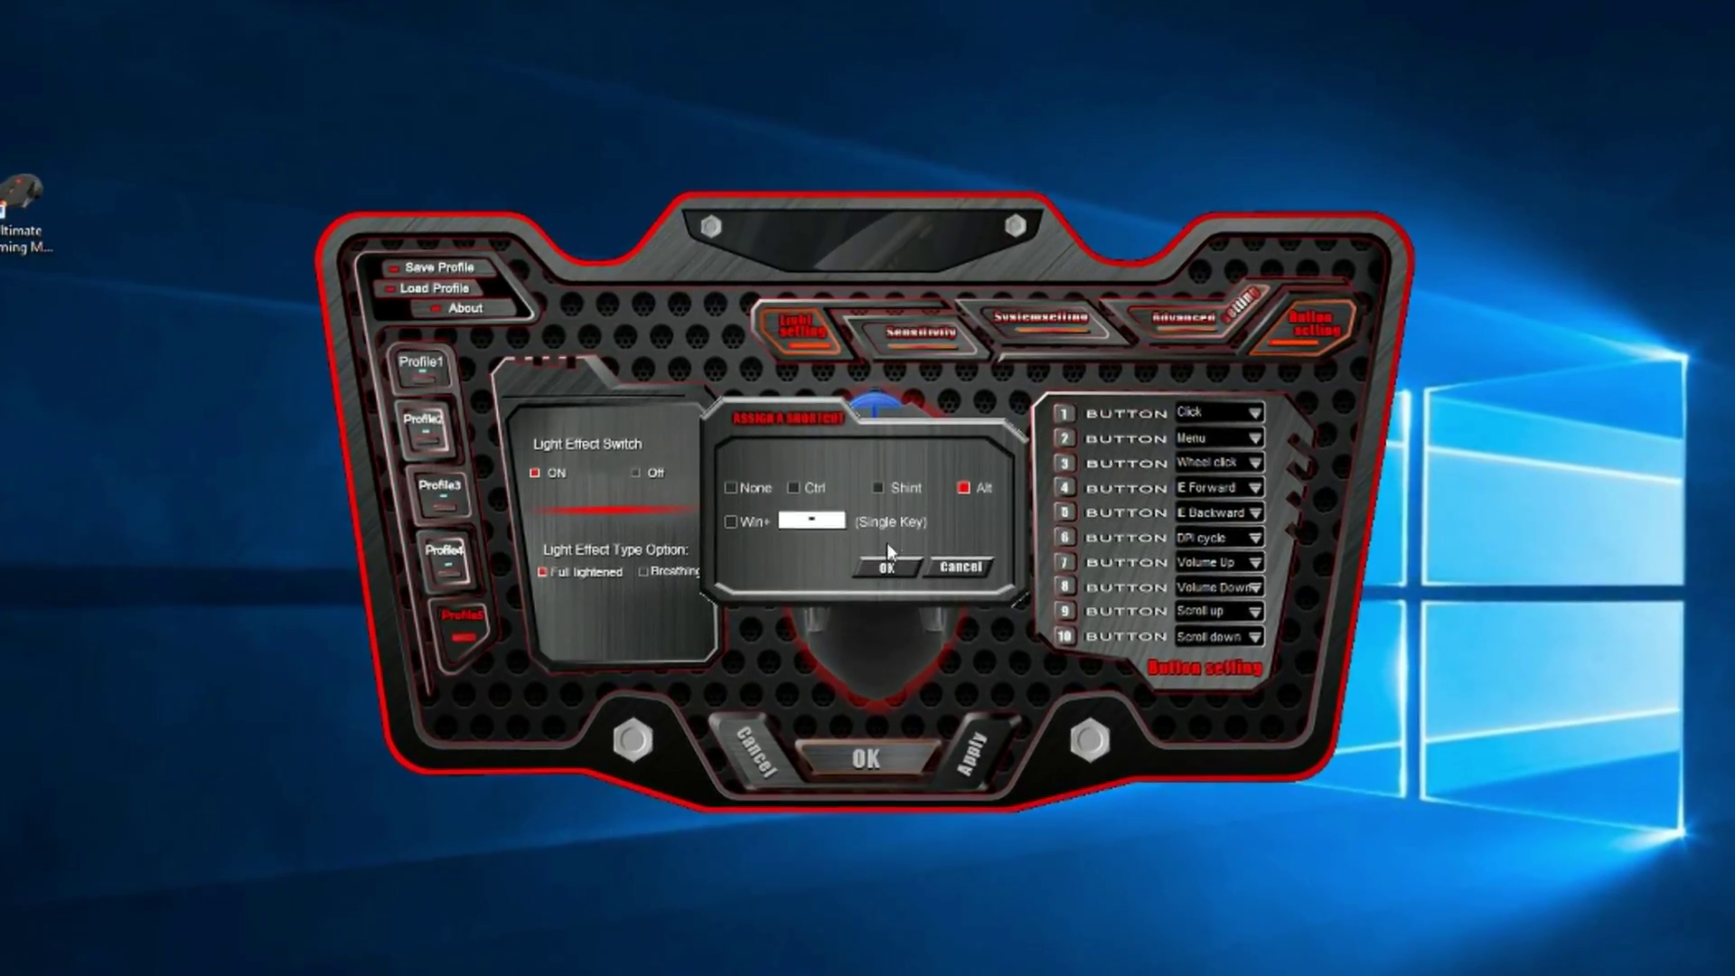
pyautogui.click(883, 572)
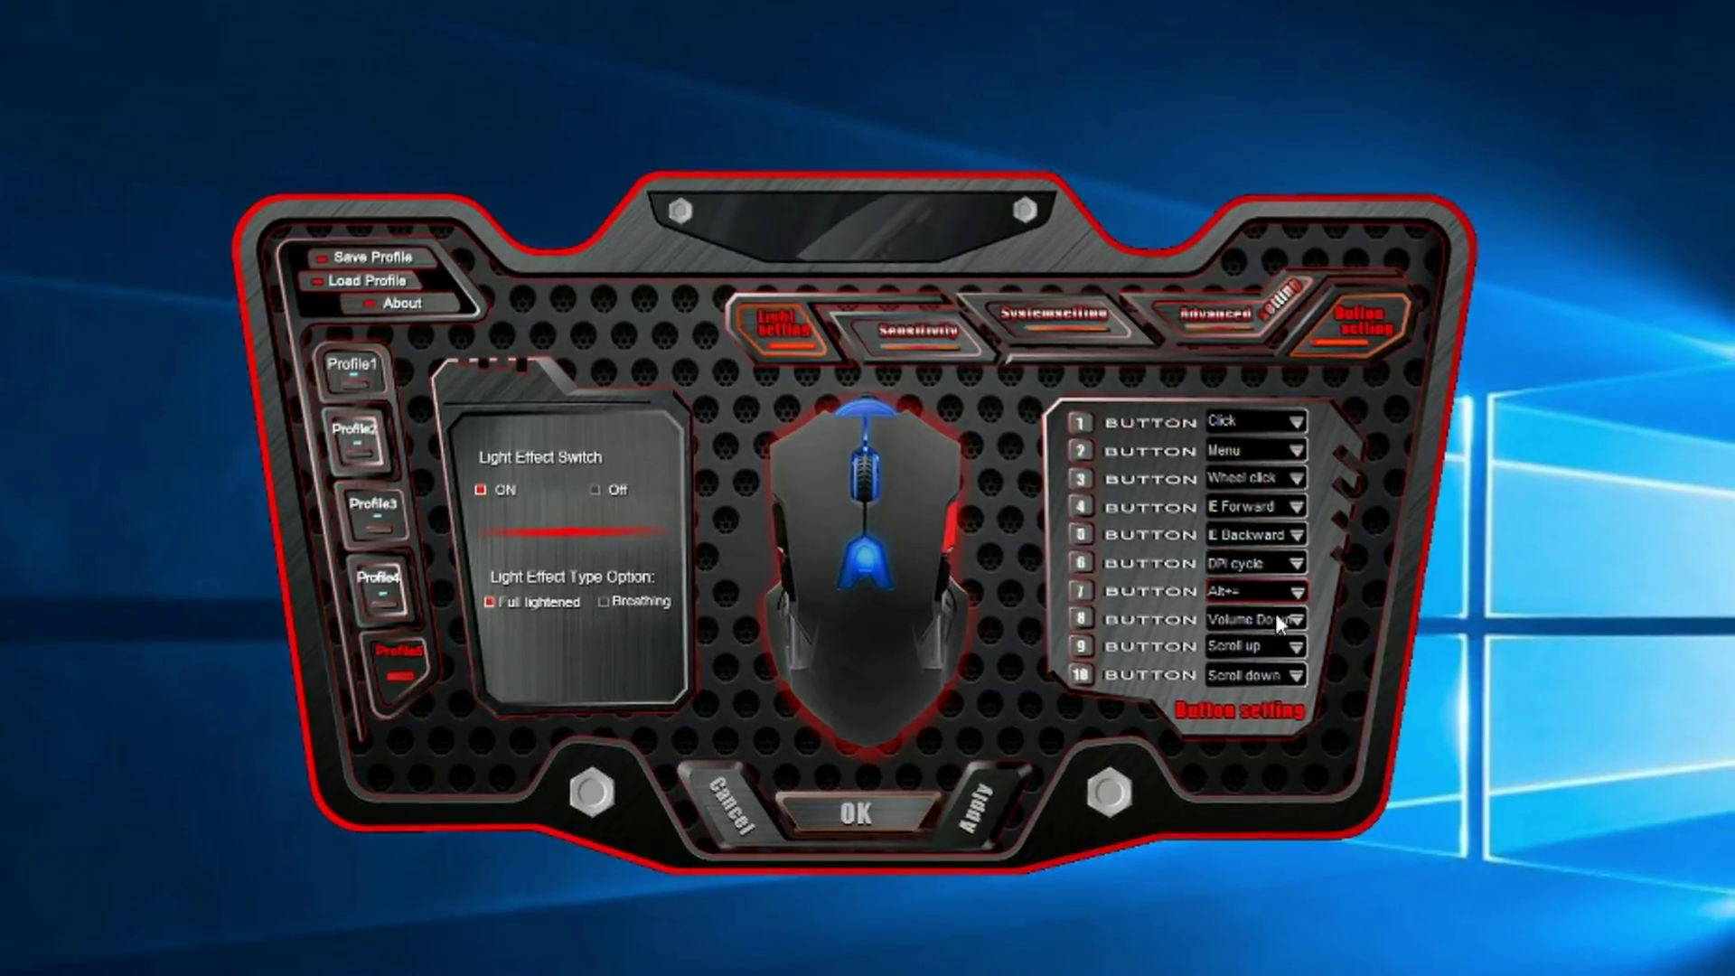
pyautogui.click(1292, 620)
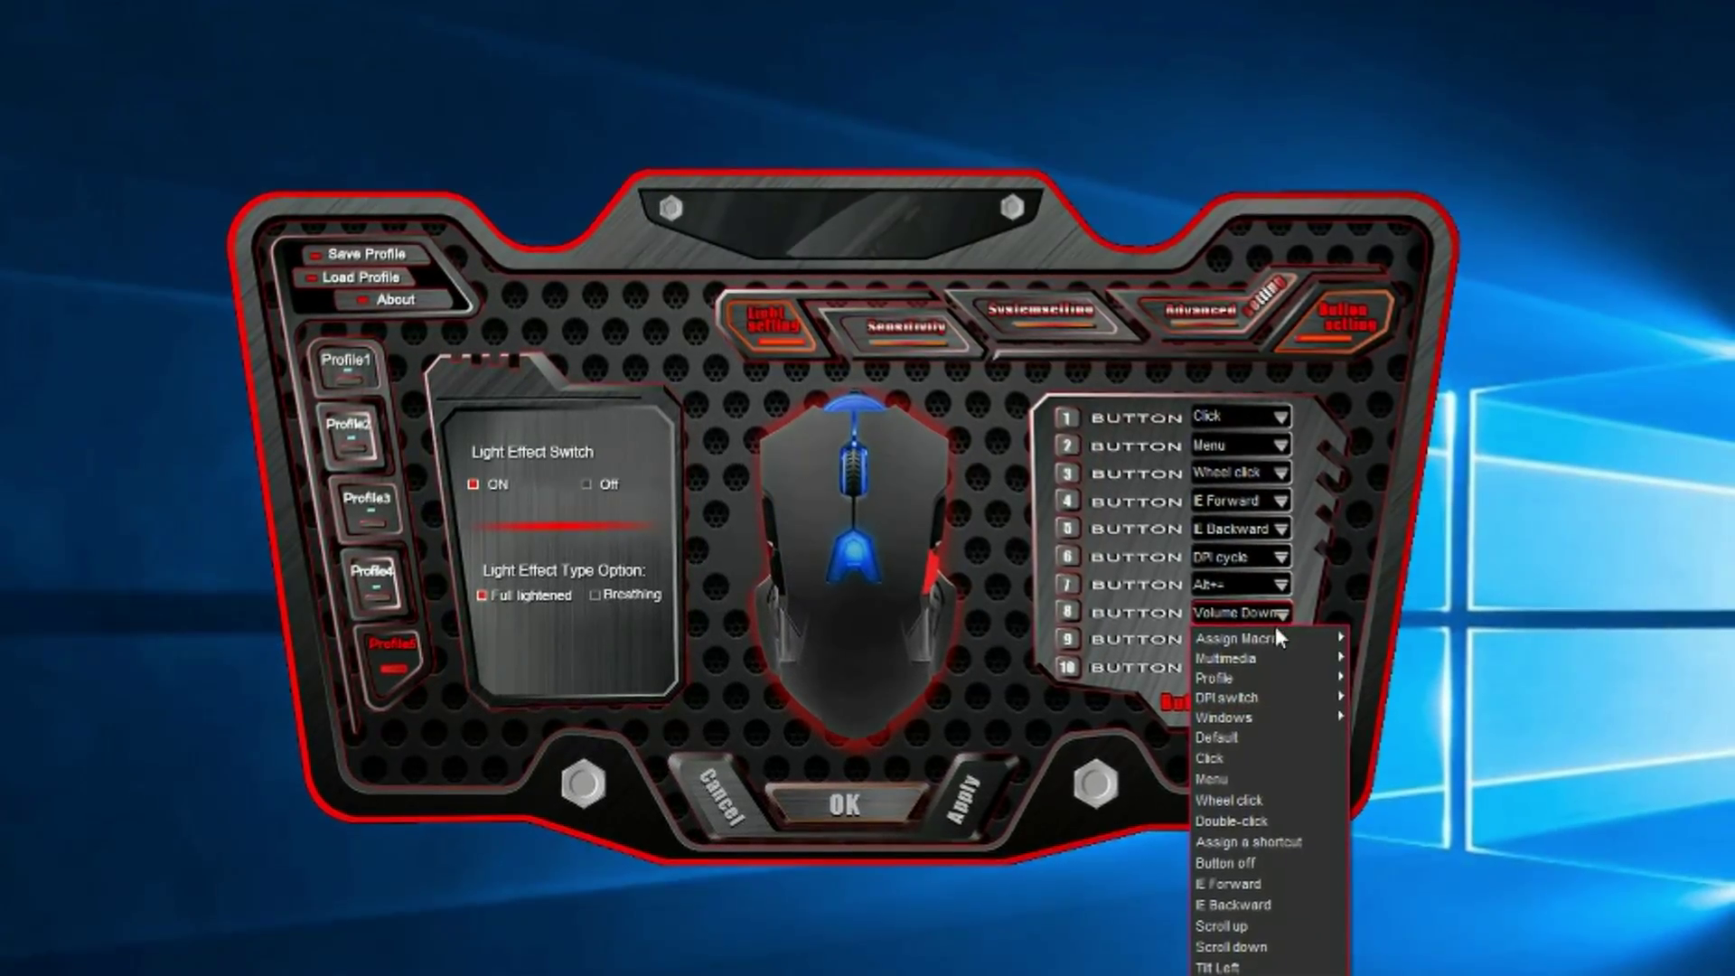
# - Open button 8's empty Macro Manager and try Start record
pyautogui.moveTo(1236, 638)
pyautogui.click(1375, 627)
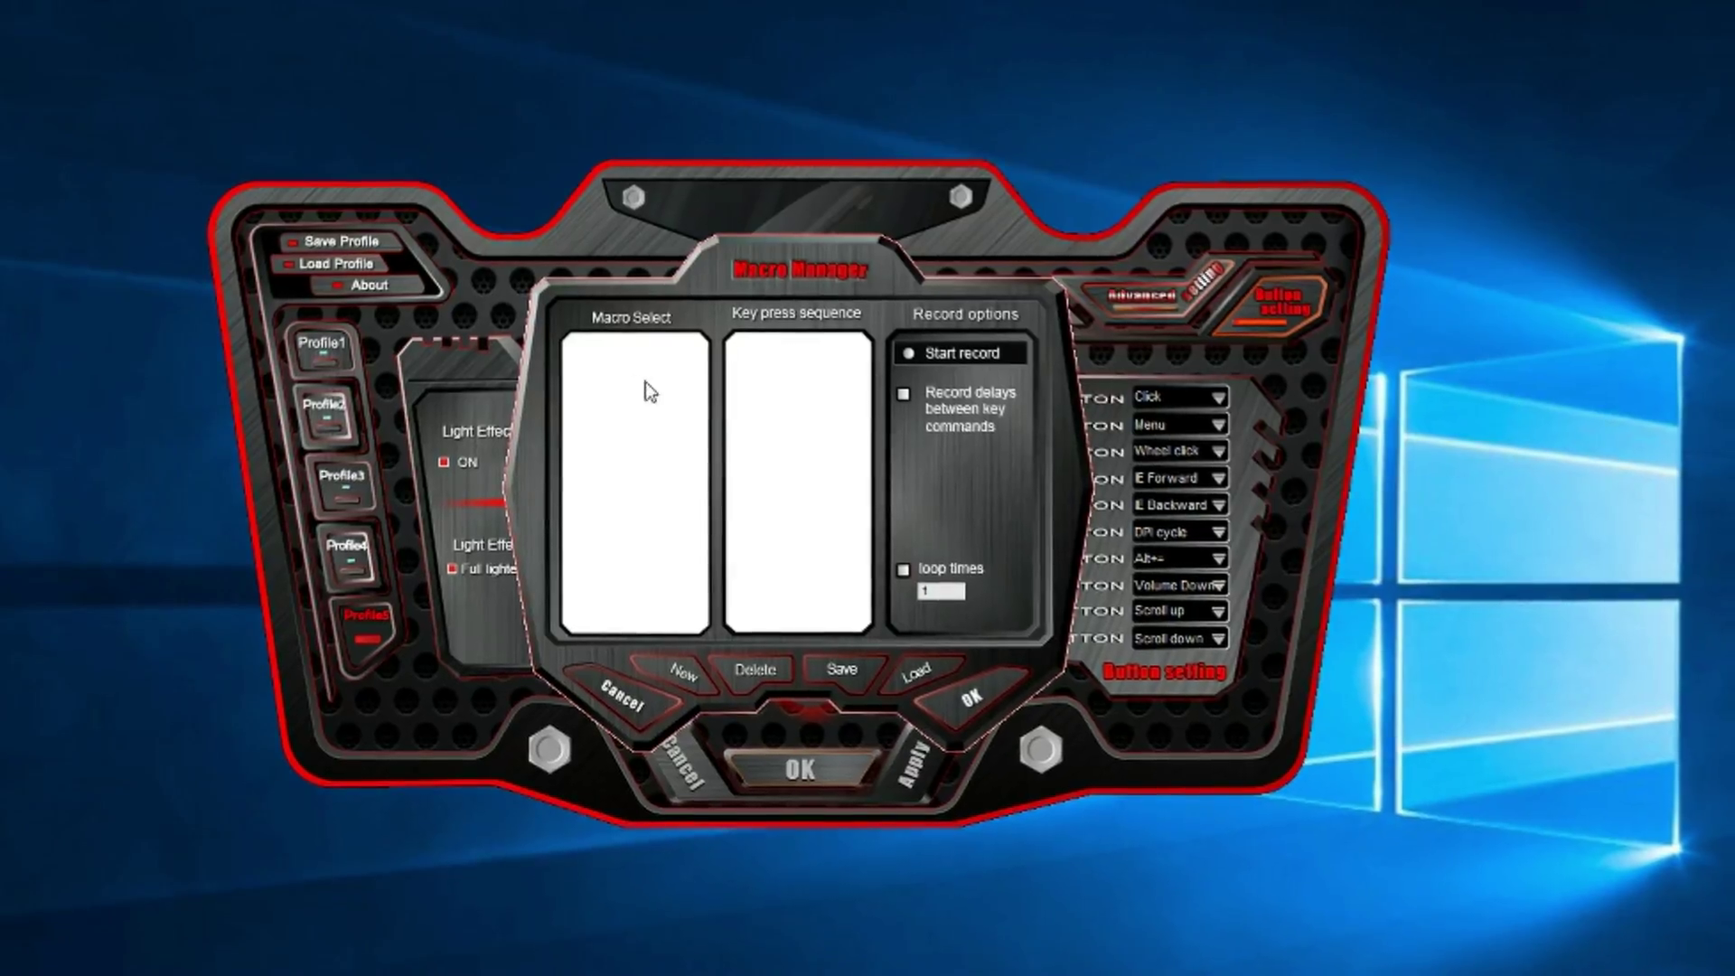
pyautogui.click(920, 351)
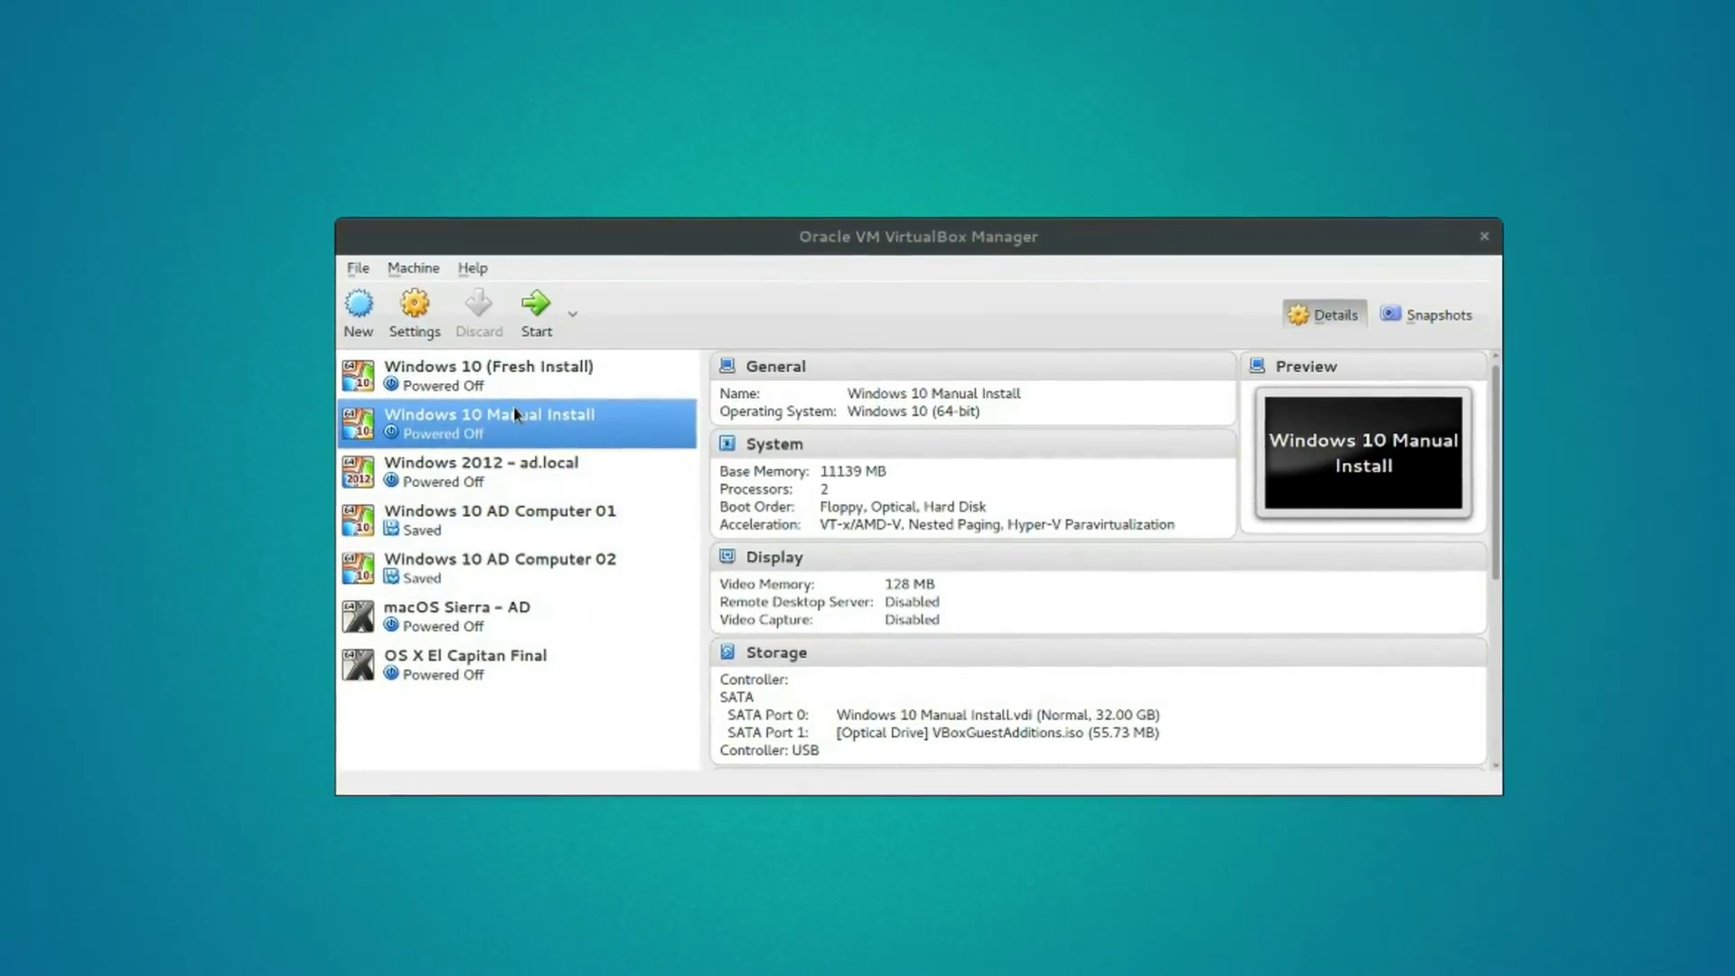
# - Add BTL Gaming Mouse [0202] as a USB filter on the Windows 10 Manual Install VM
pyautogui.rightClick(509, 428)
pyautogui.click(562, 433)
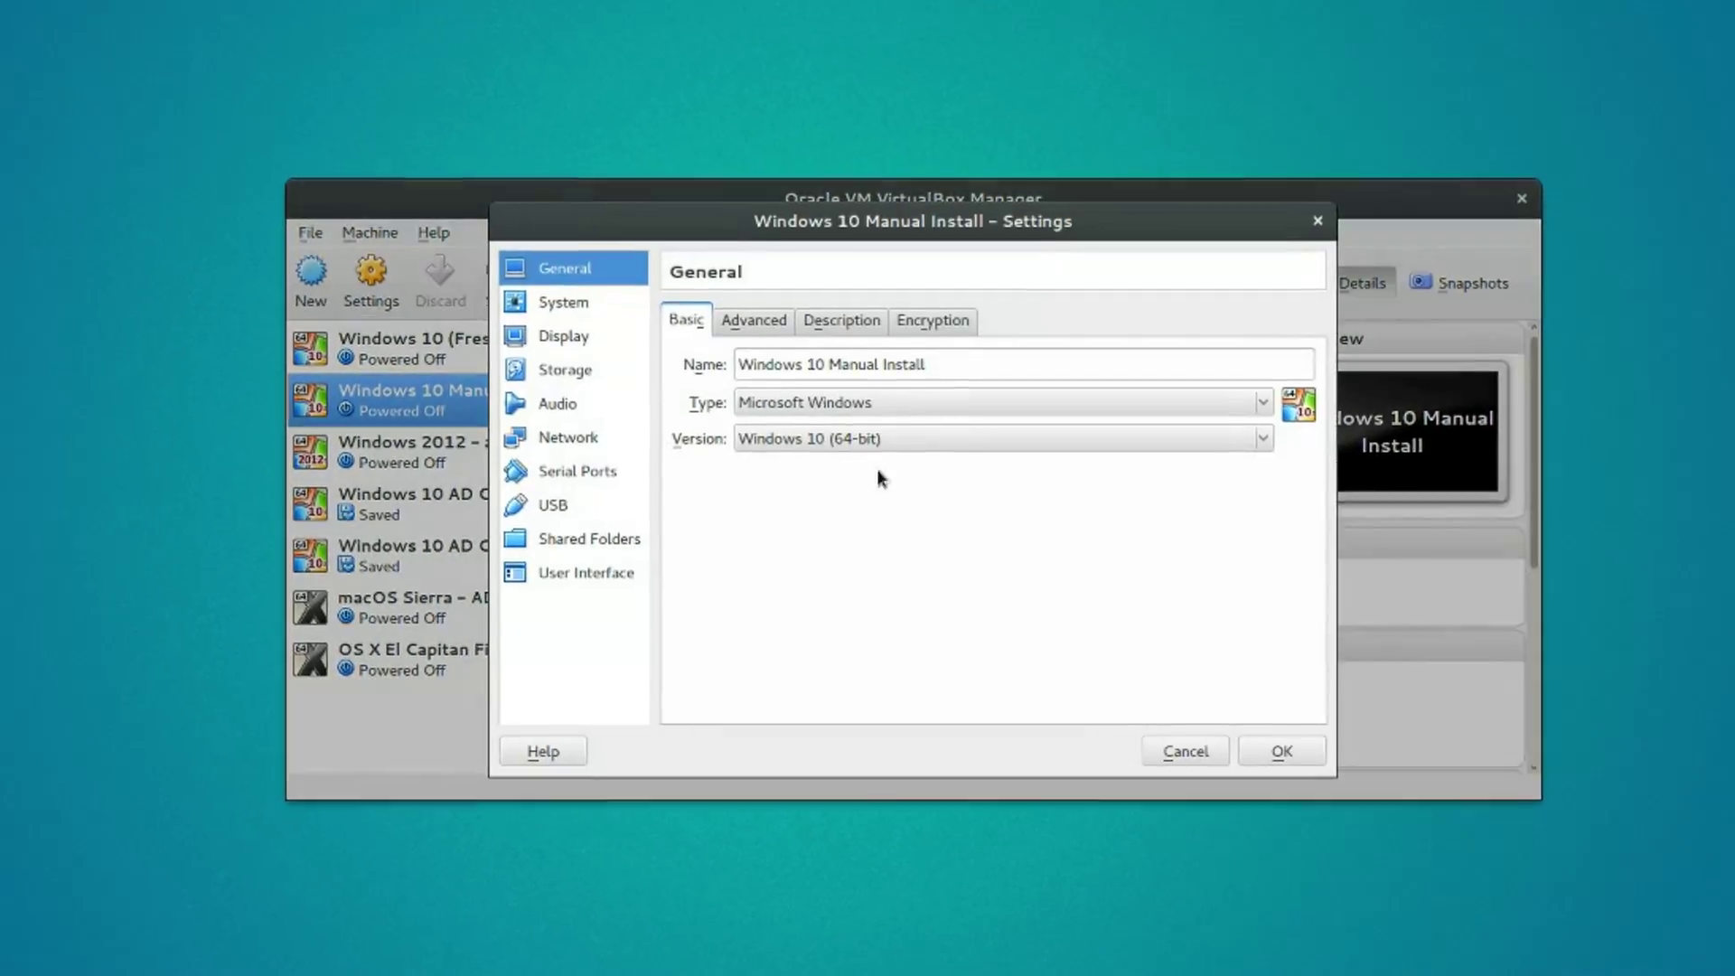
pyautogui.click(543, 499)
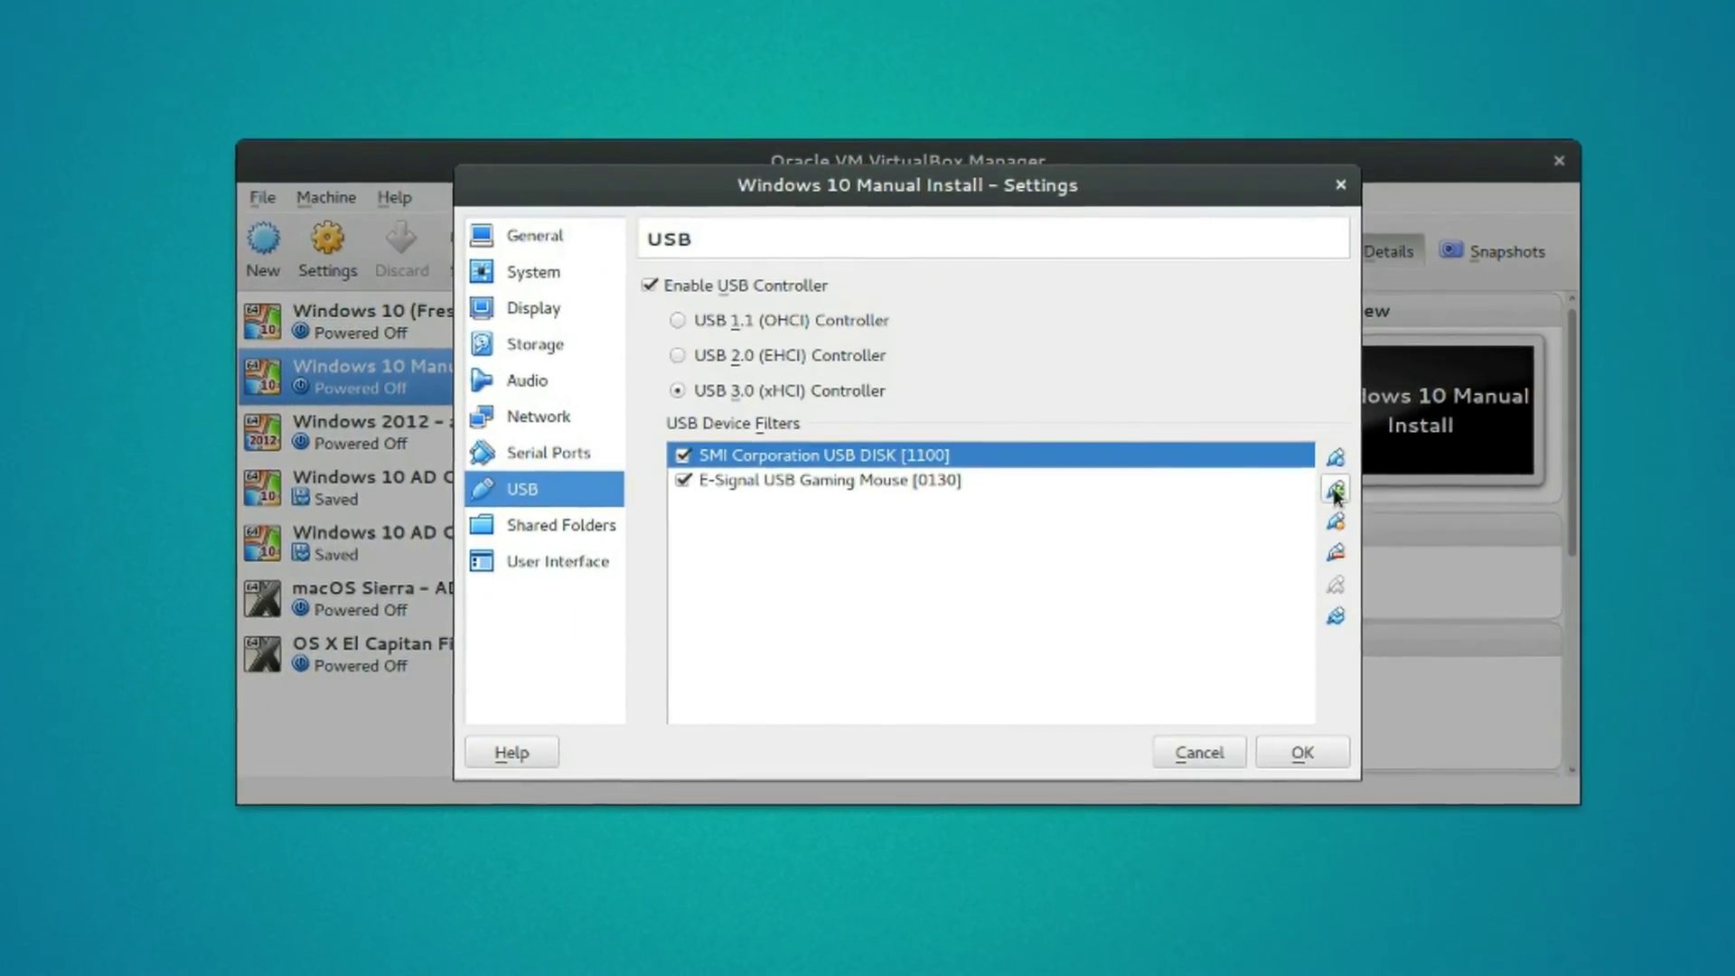
pyautogui.click(1341, 487)
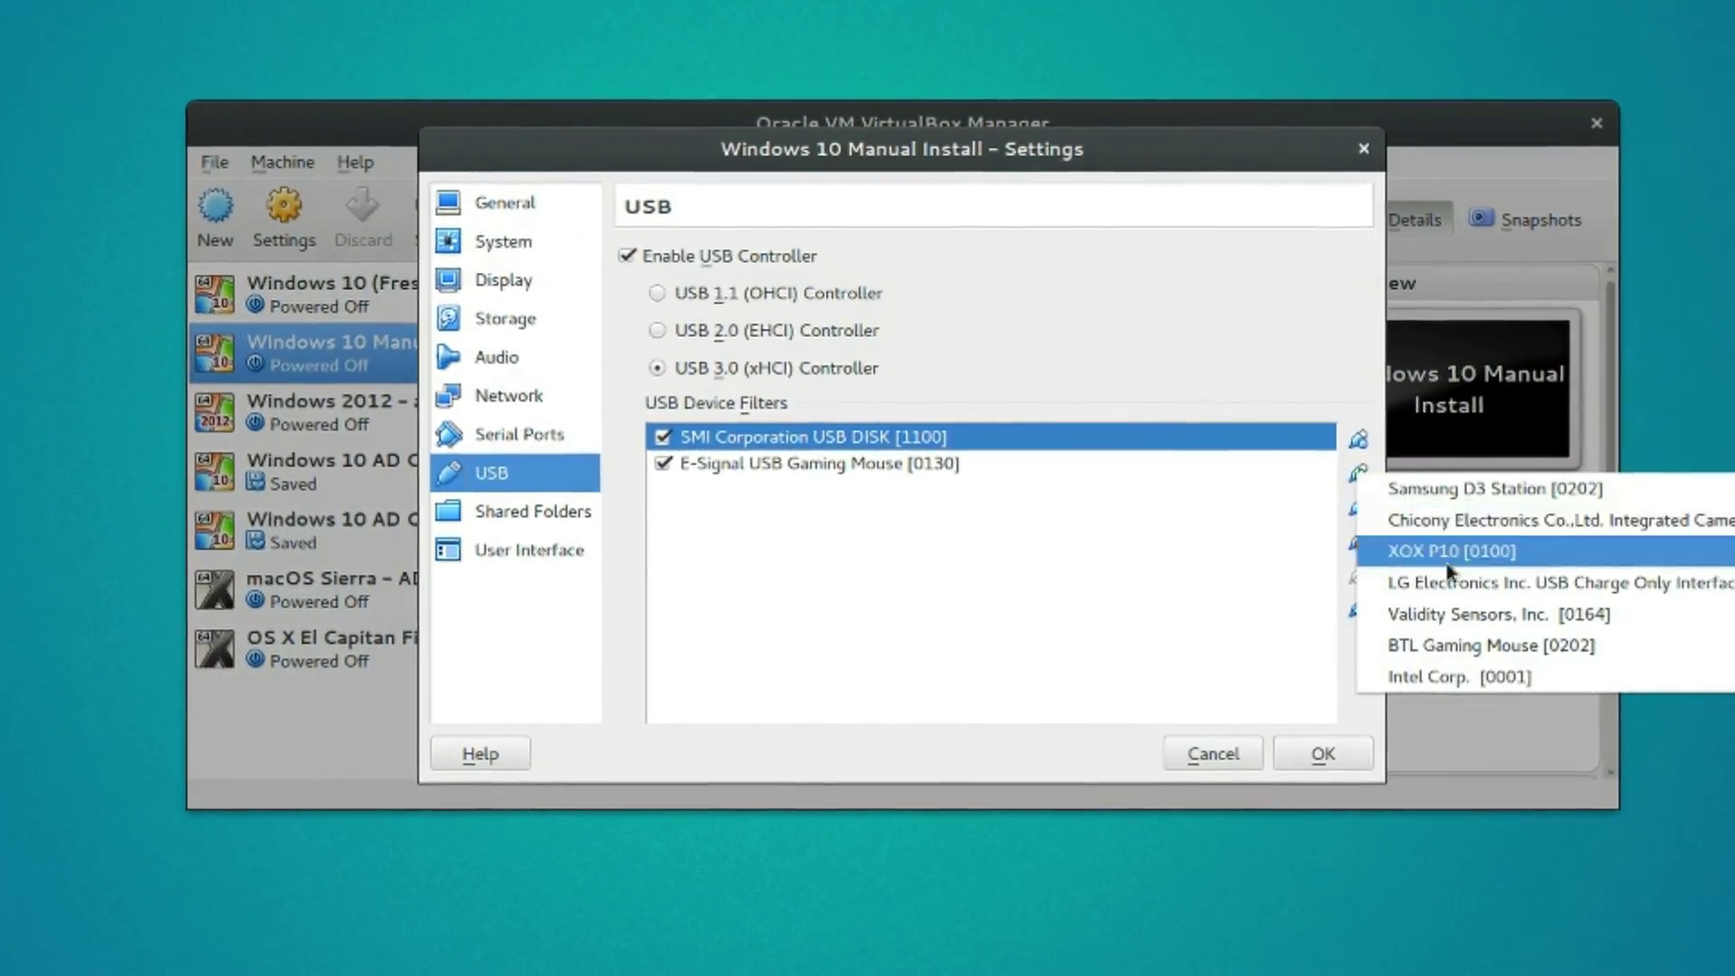
pyautogui.click(1488, 647)
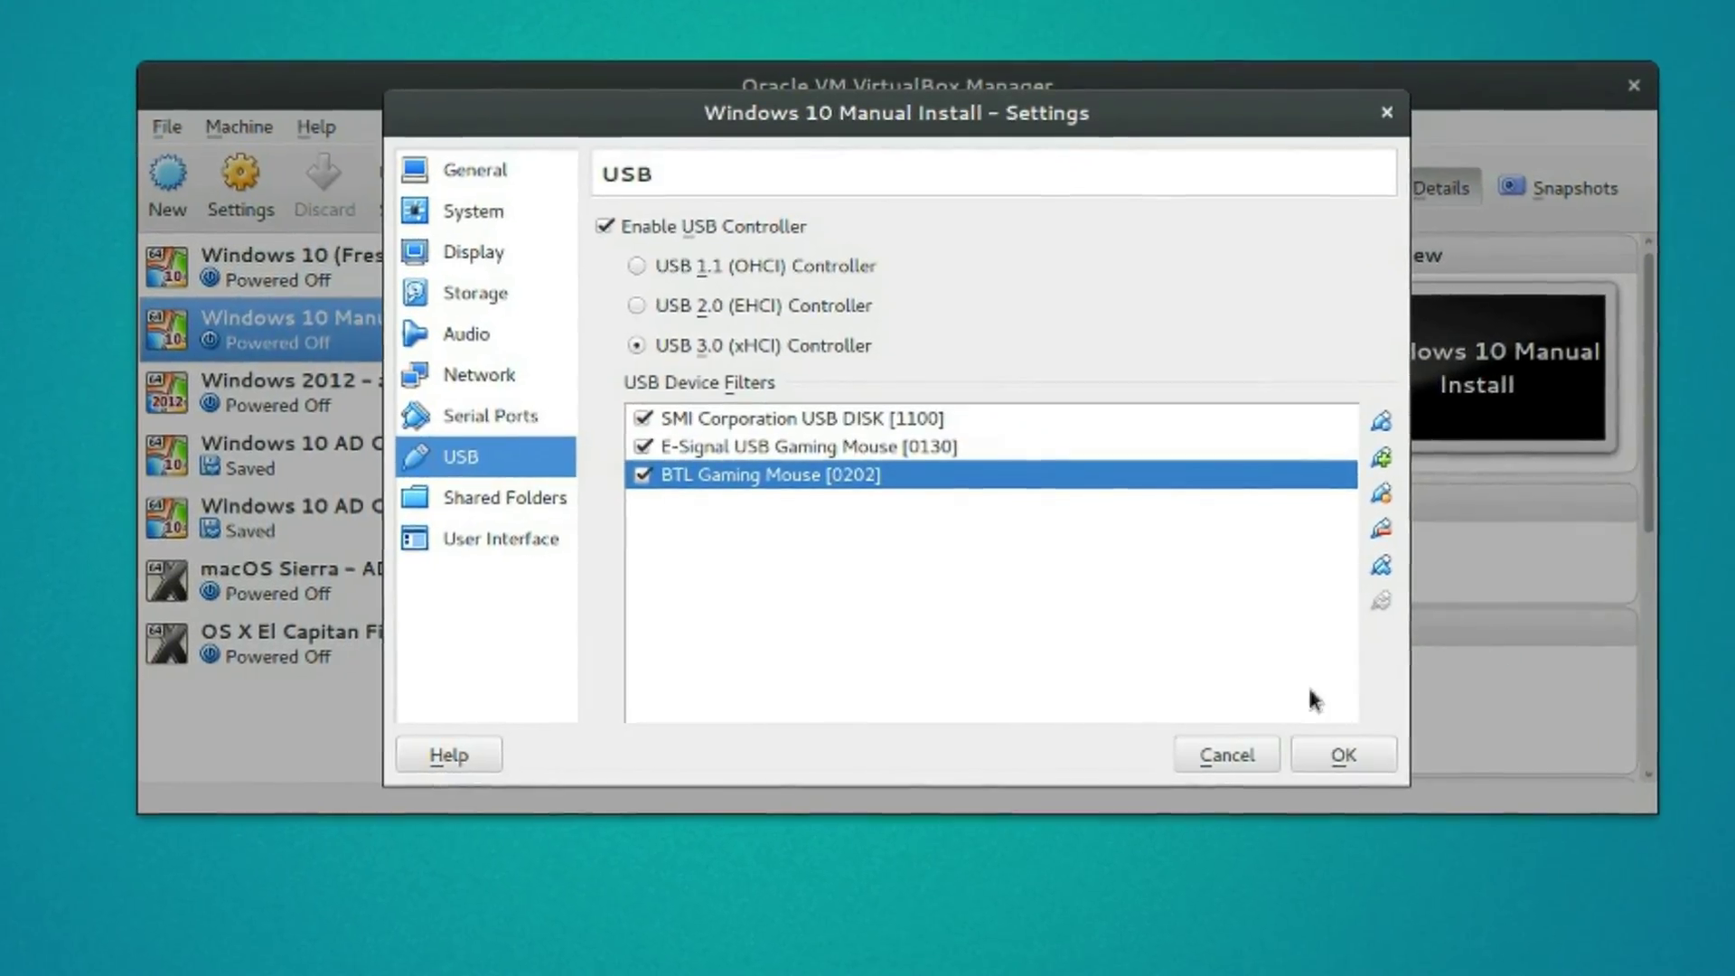
pyautogui.click(1337, 760)
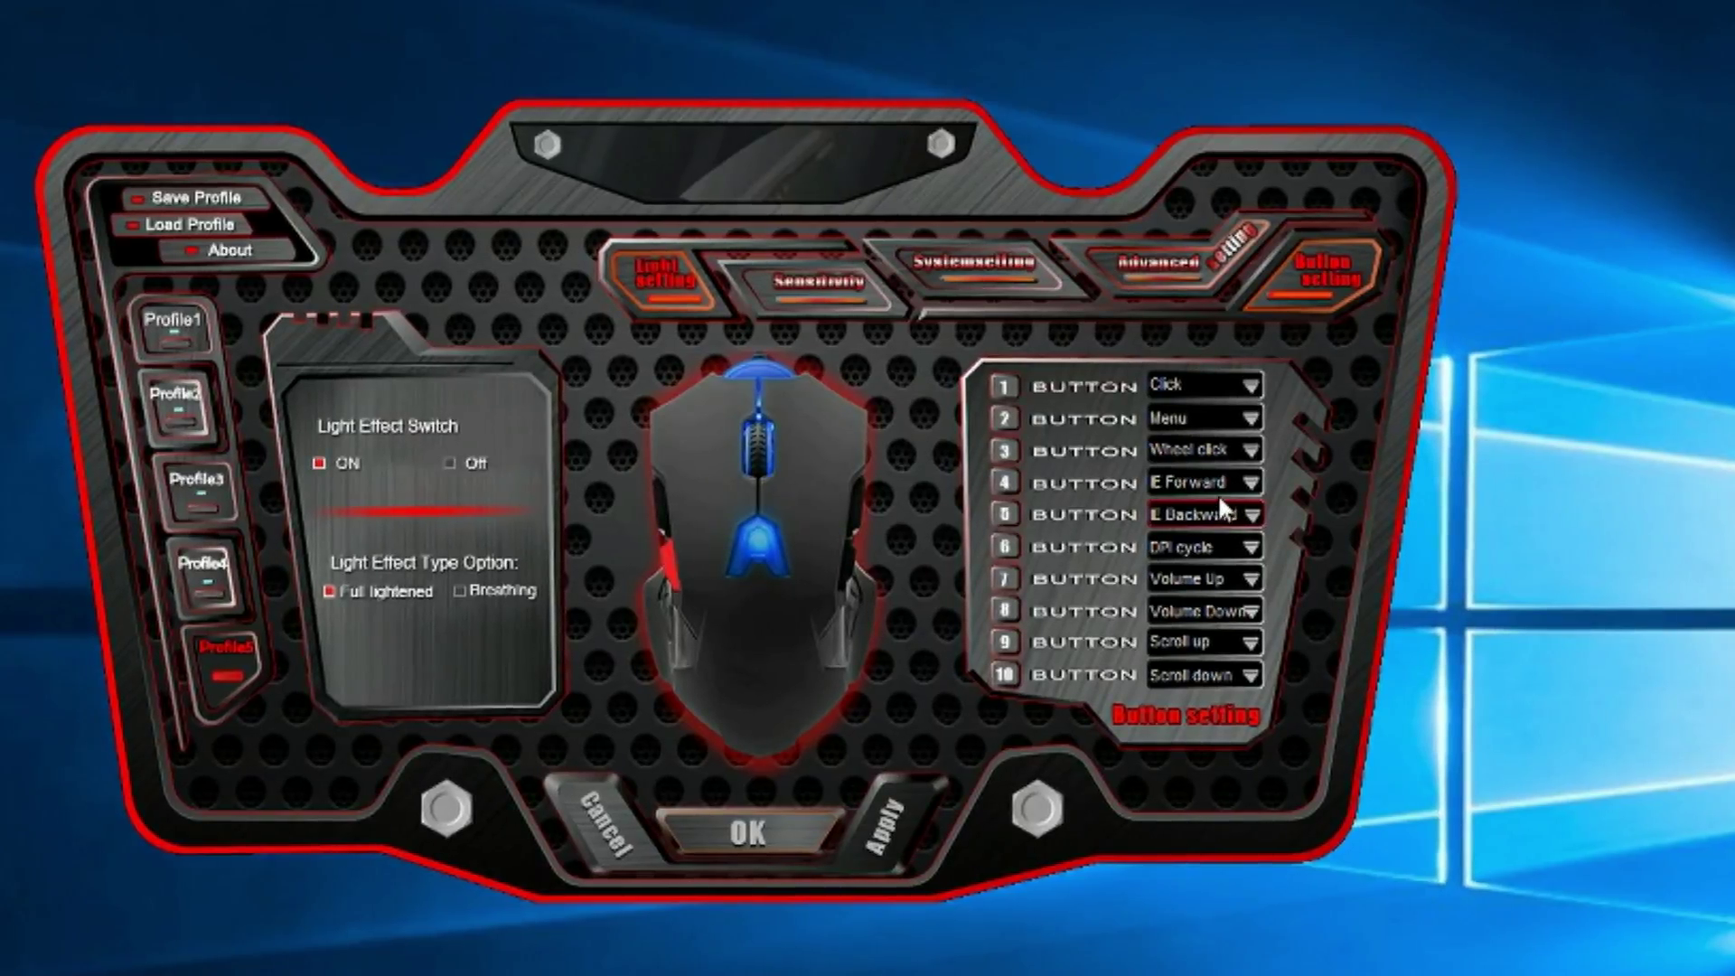
# - Assign button 7 the Alt+- keyboard shortcut, then list button 8's actions
pyautogui.click(1244, 579)
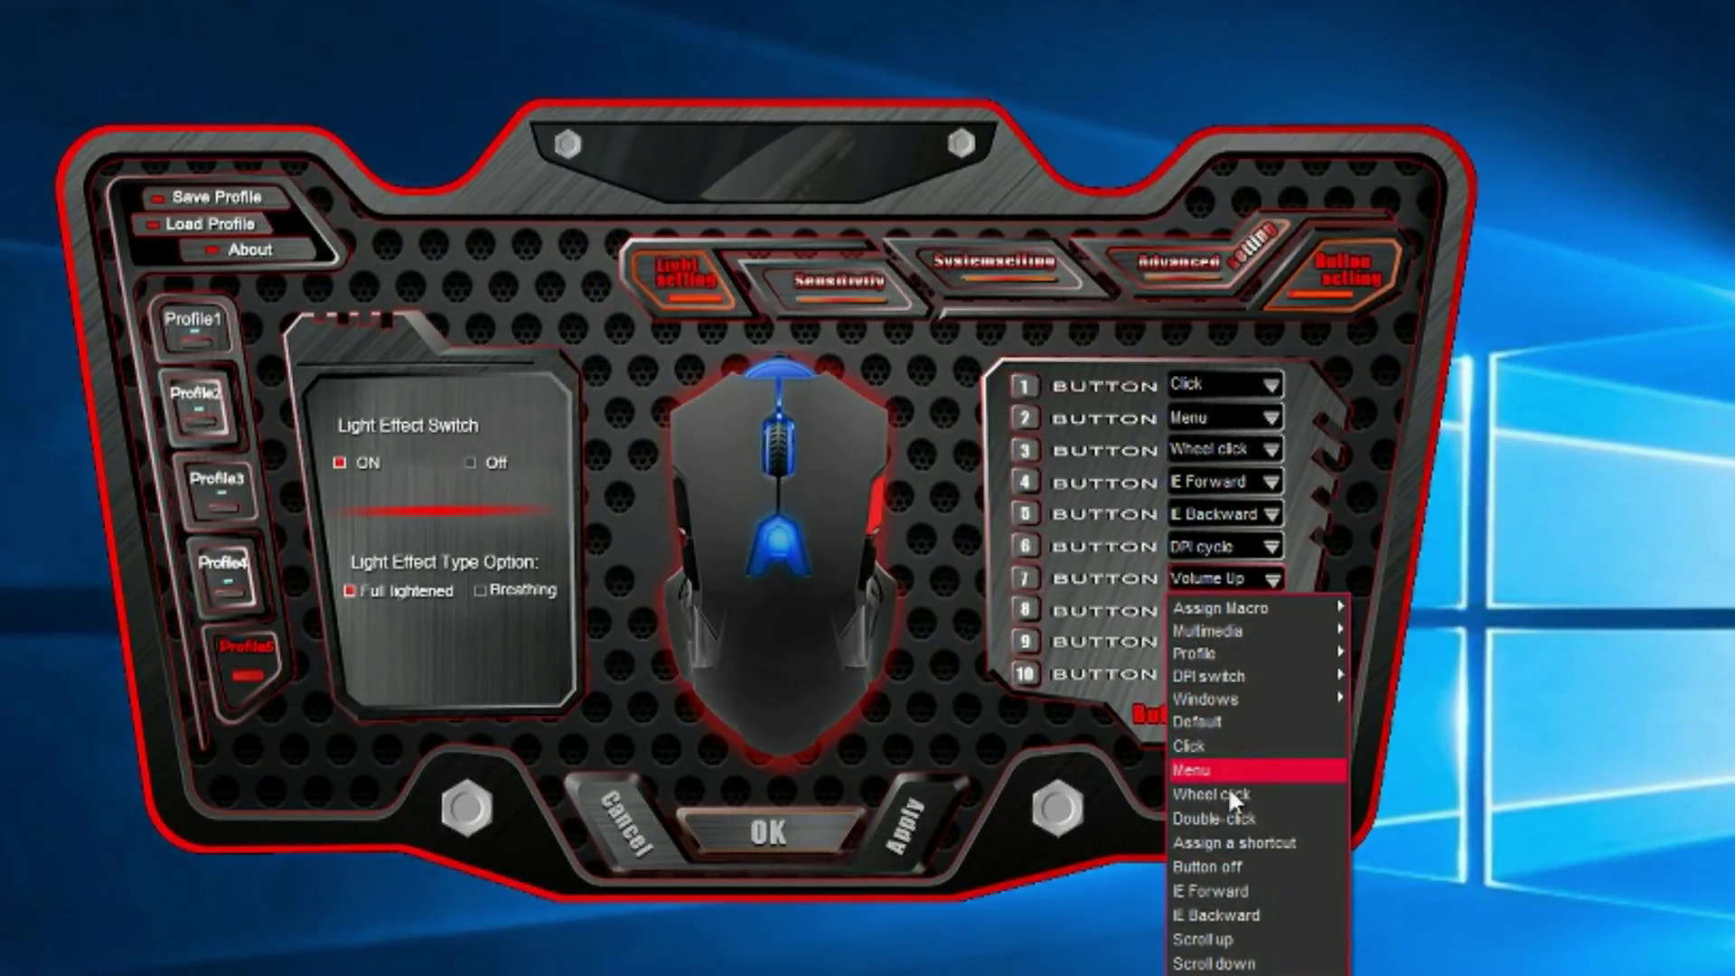
pyautogui.click(1237, 847)
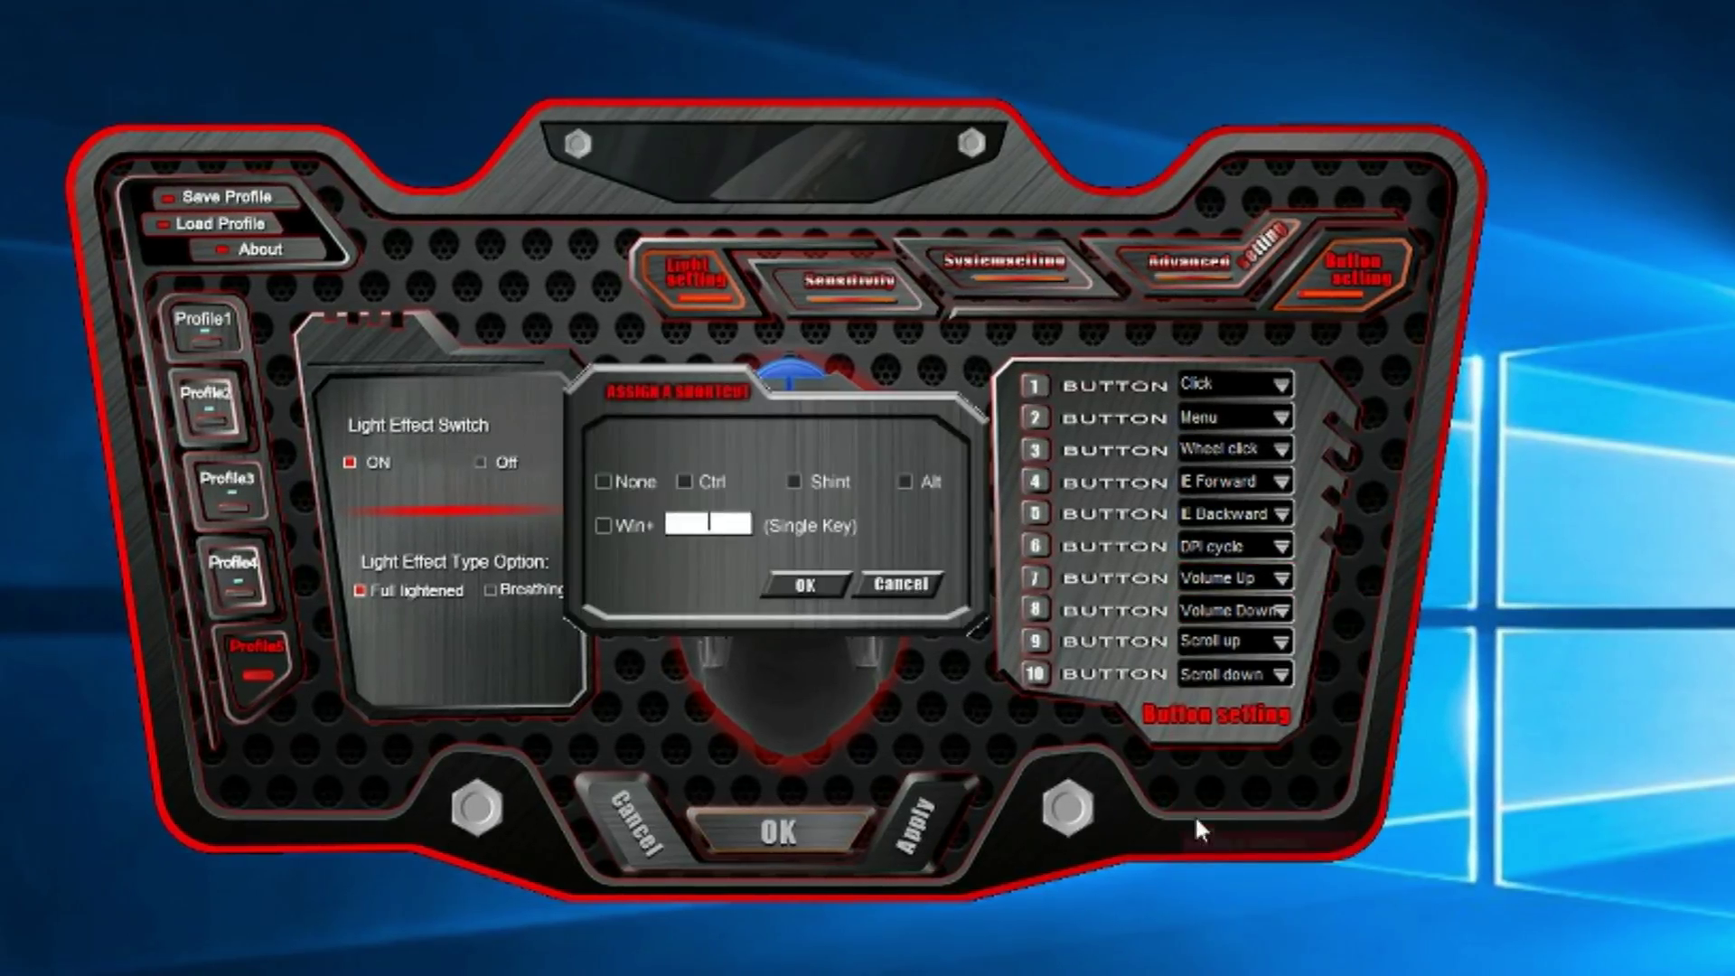
pyautogui.click(916, 477)
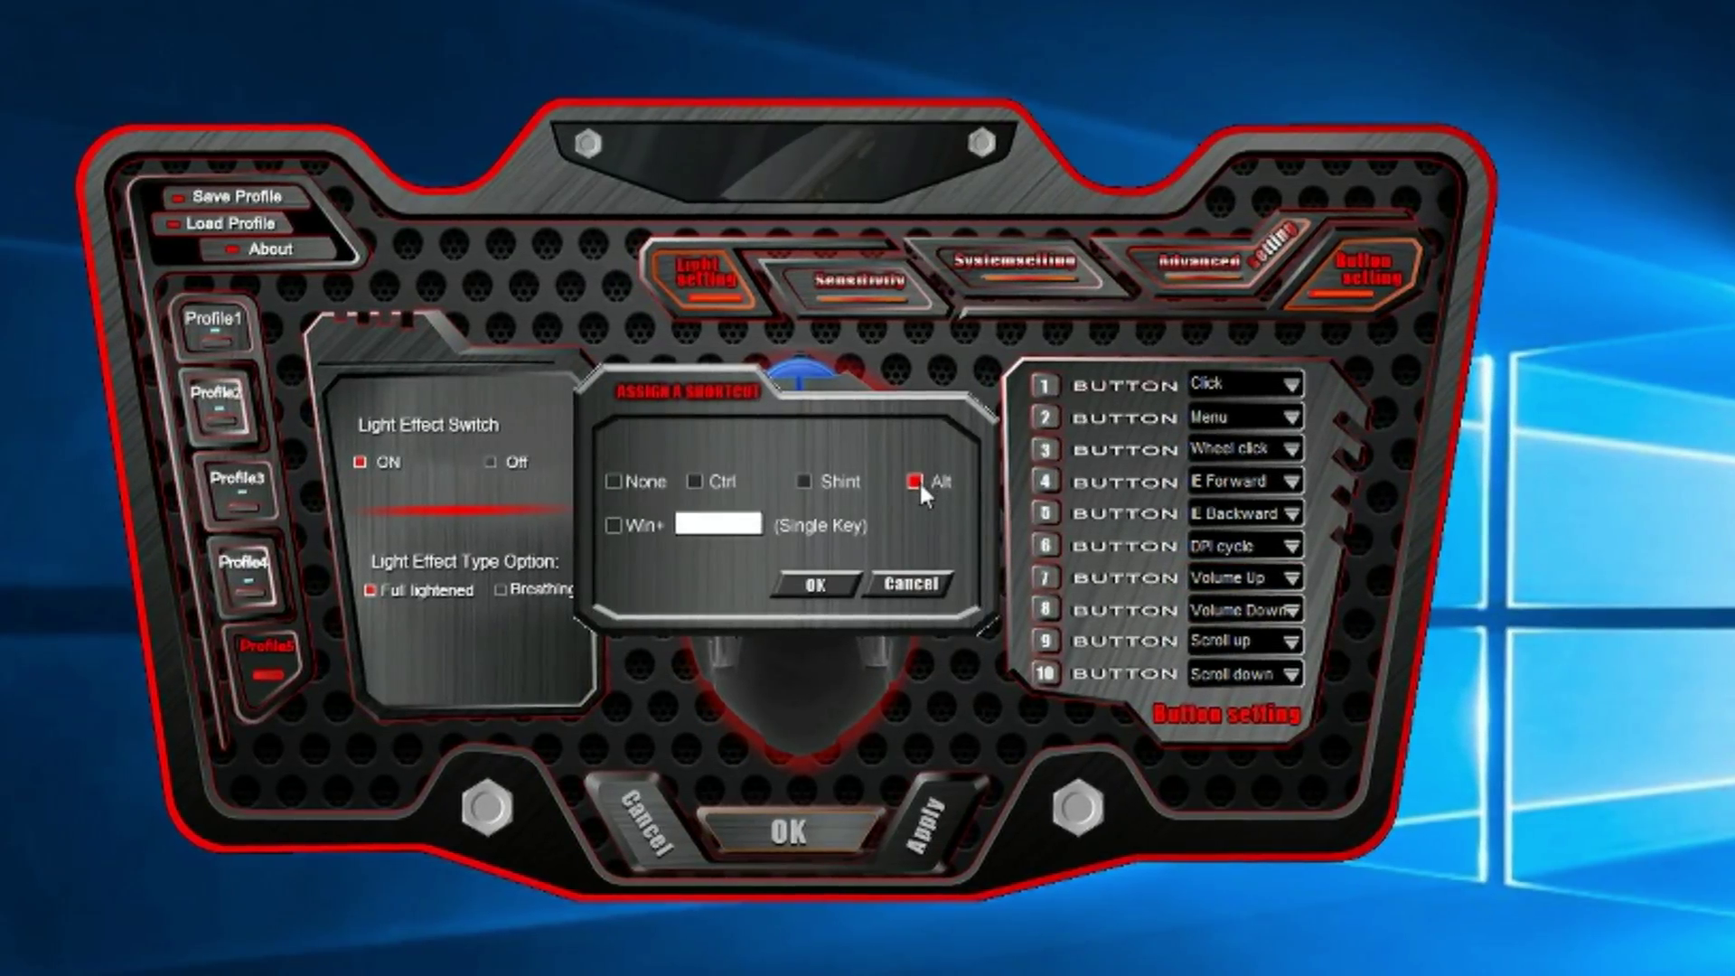
pyautogui.write('-')
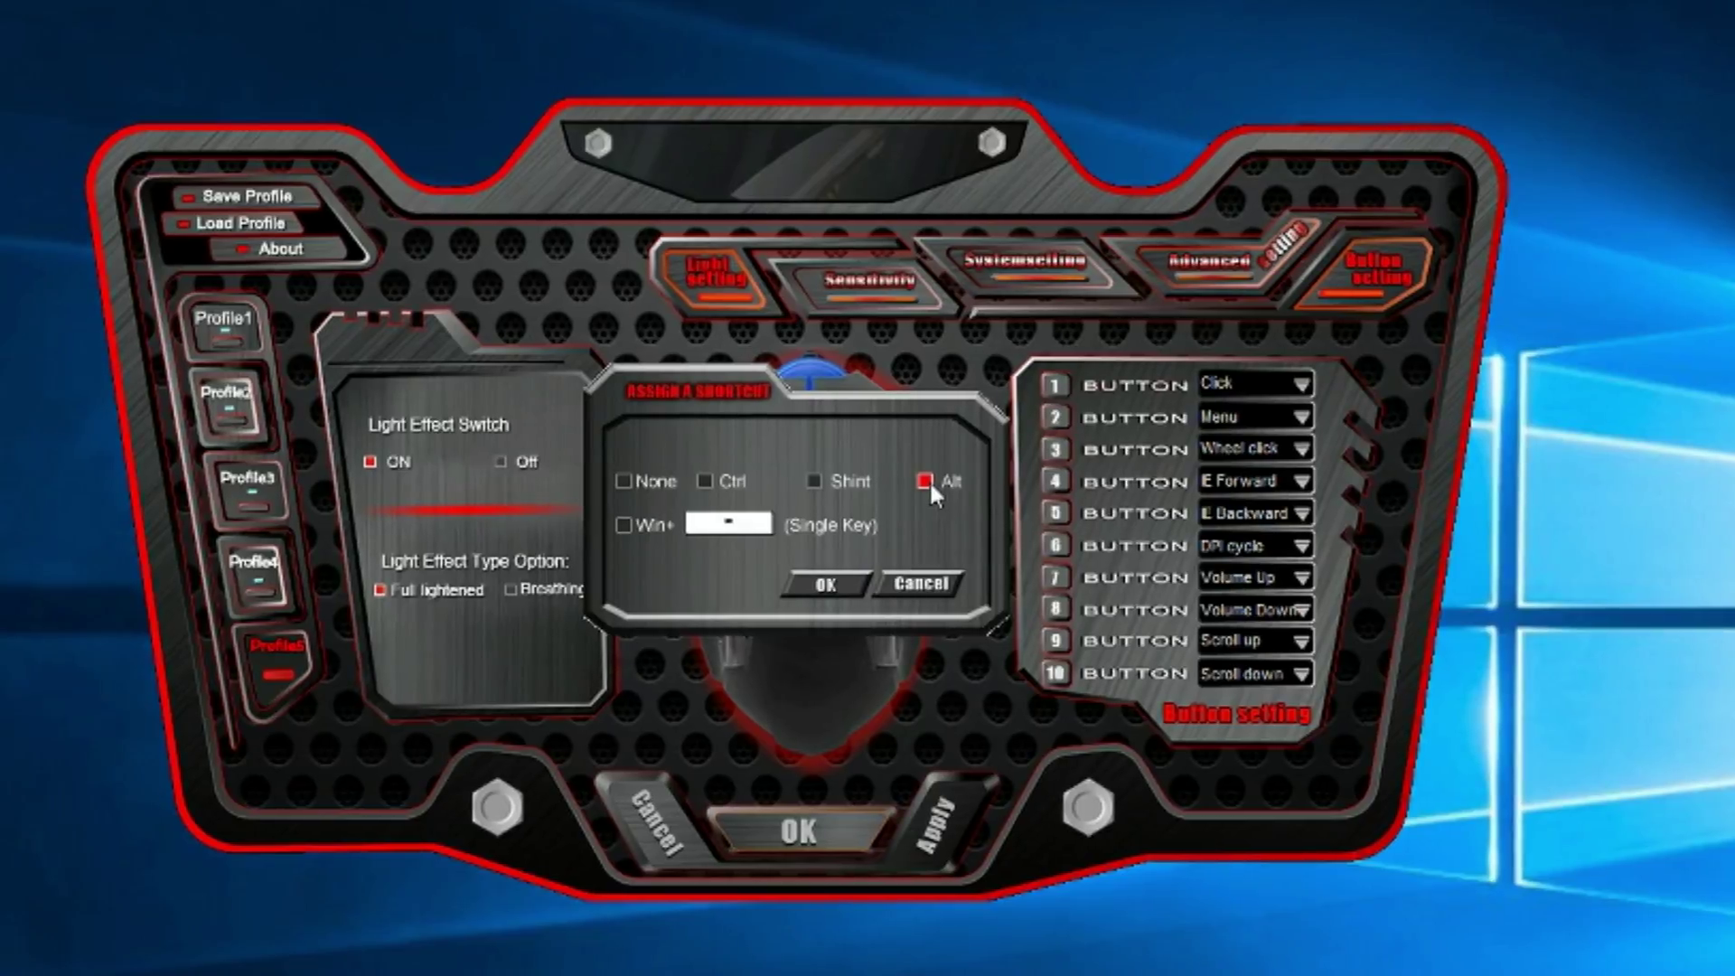
pyautogui.click(823, 583)
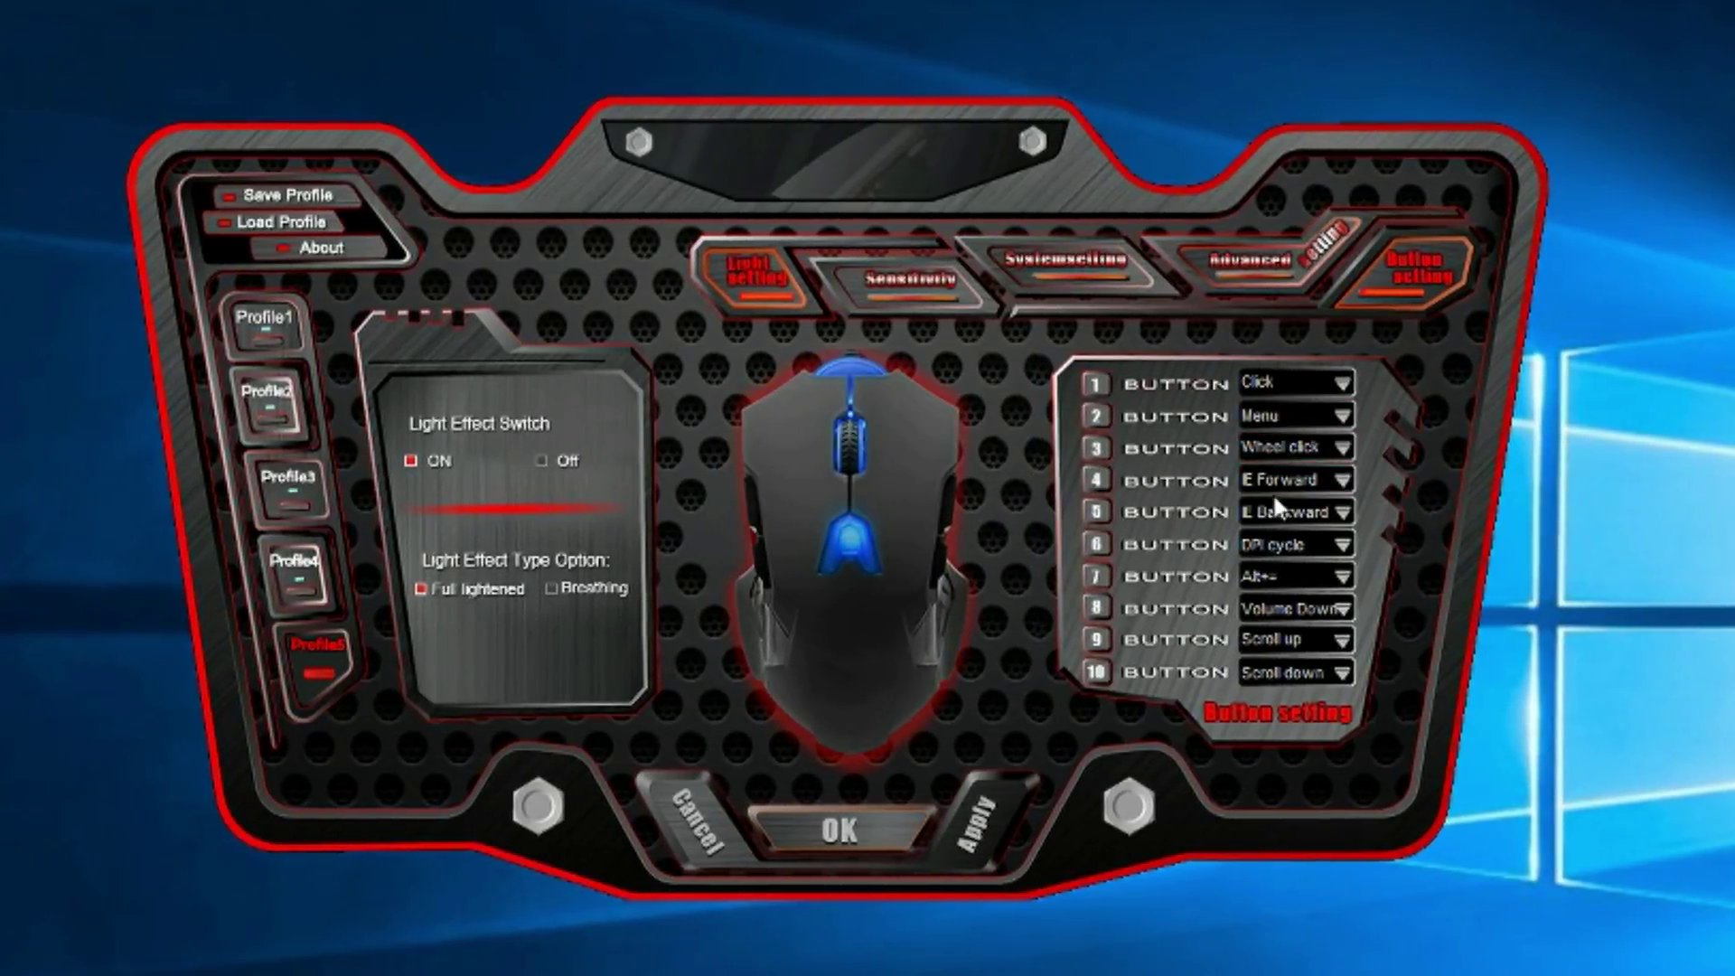
pyautogui.click(1350, 608)
# - In button 8's Macro Manager, dismiss the select-a-macro warning and enable recorded key delays
pyautogui.click(1487, 638)
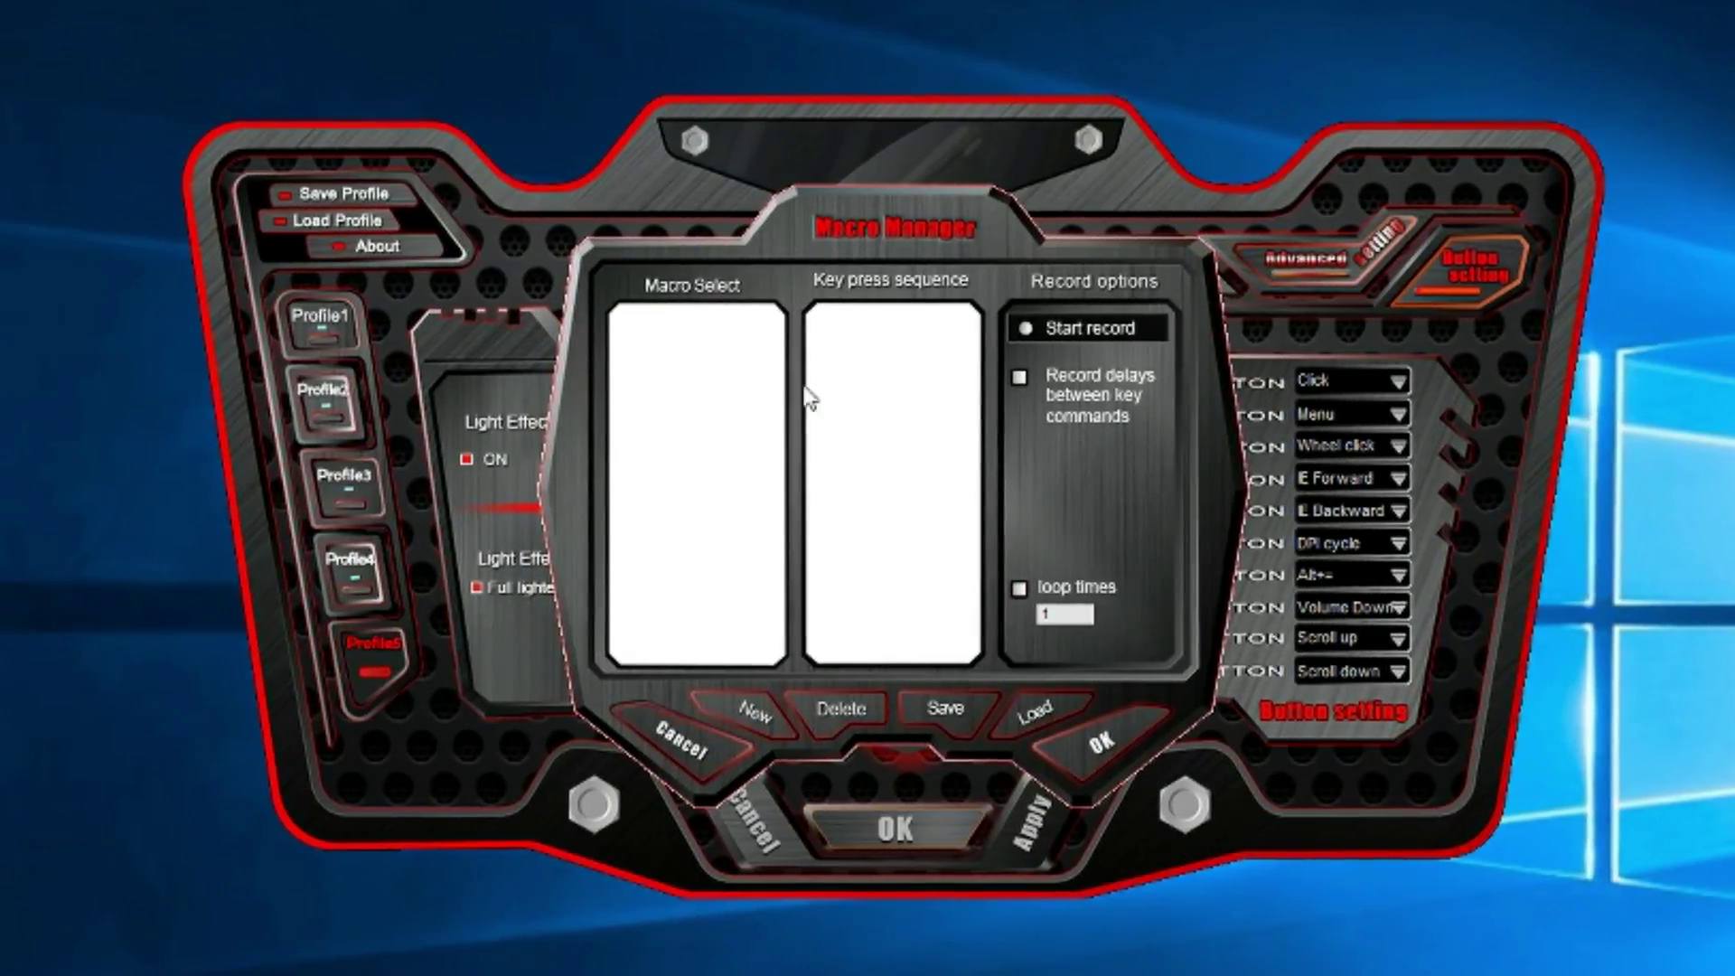
pyautogui.click(1039, 327)
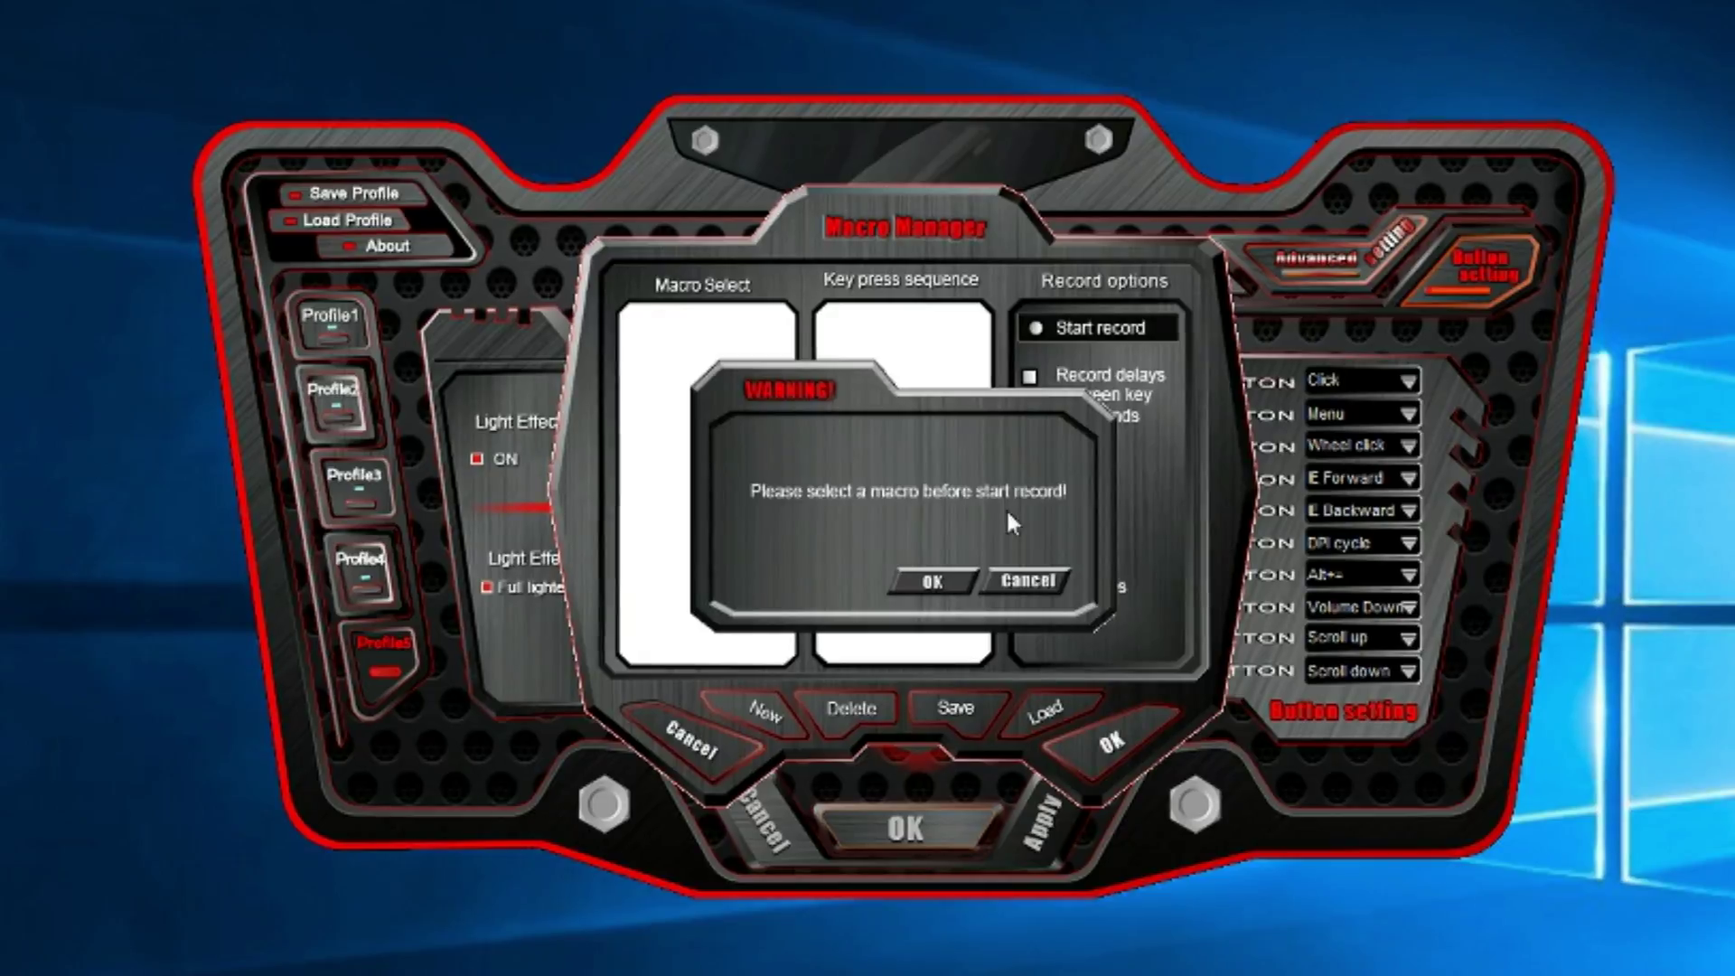
pyautogui.click(939, 581)
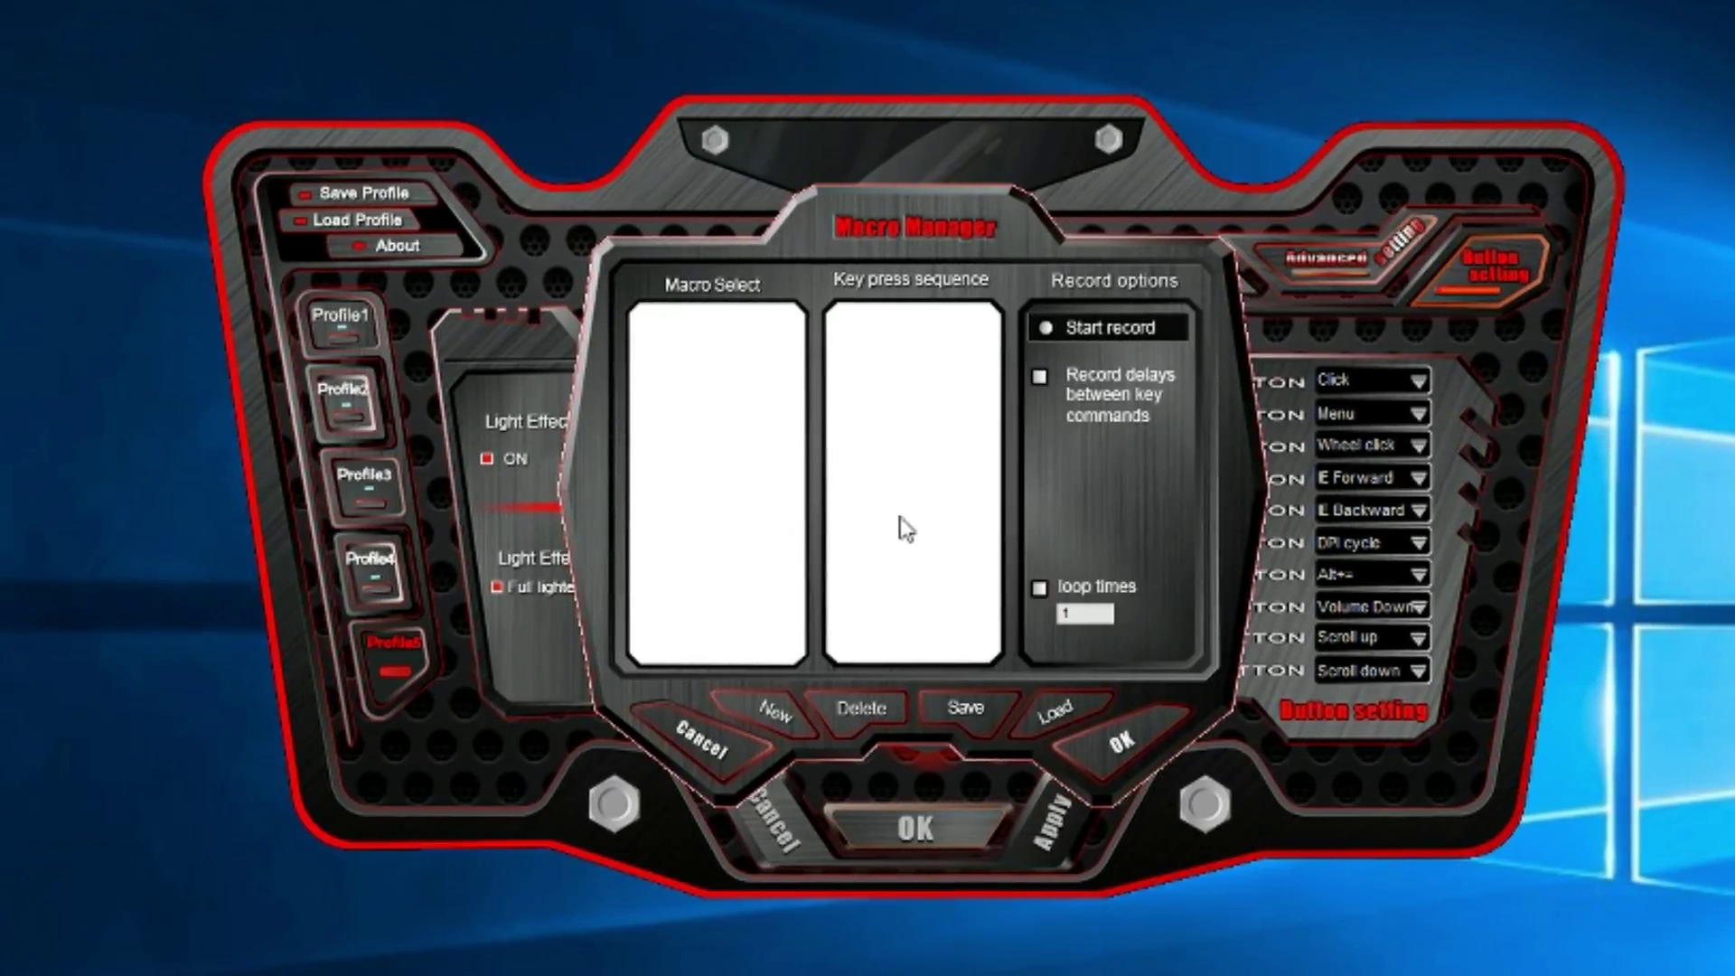
pyautogui.click(1052, 375)
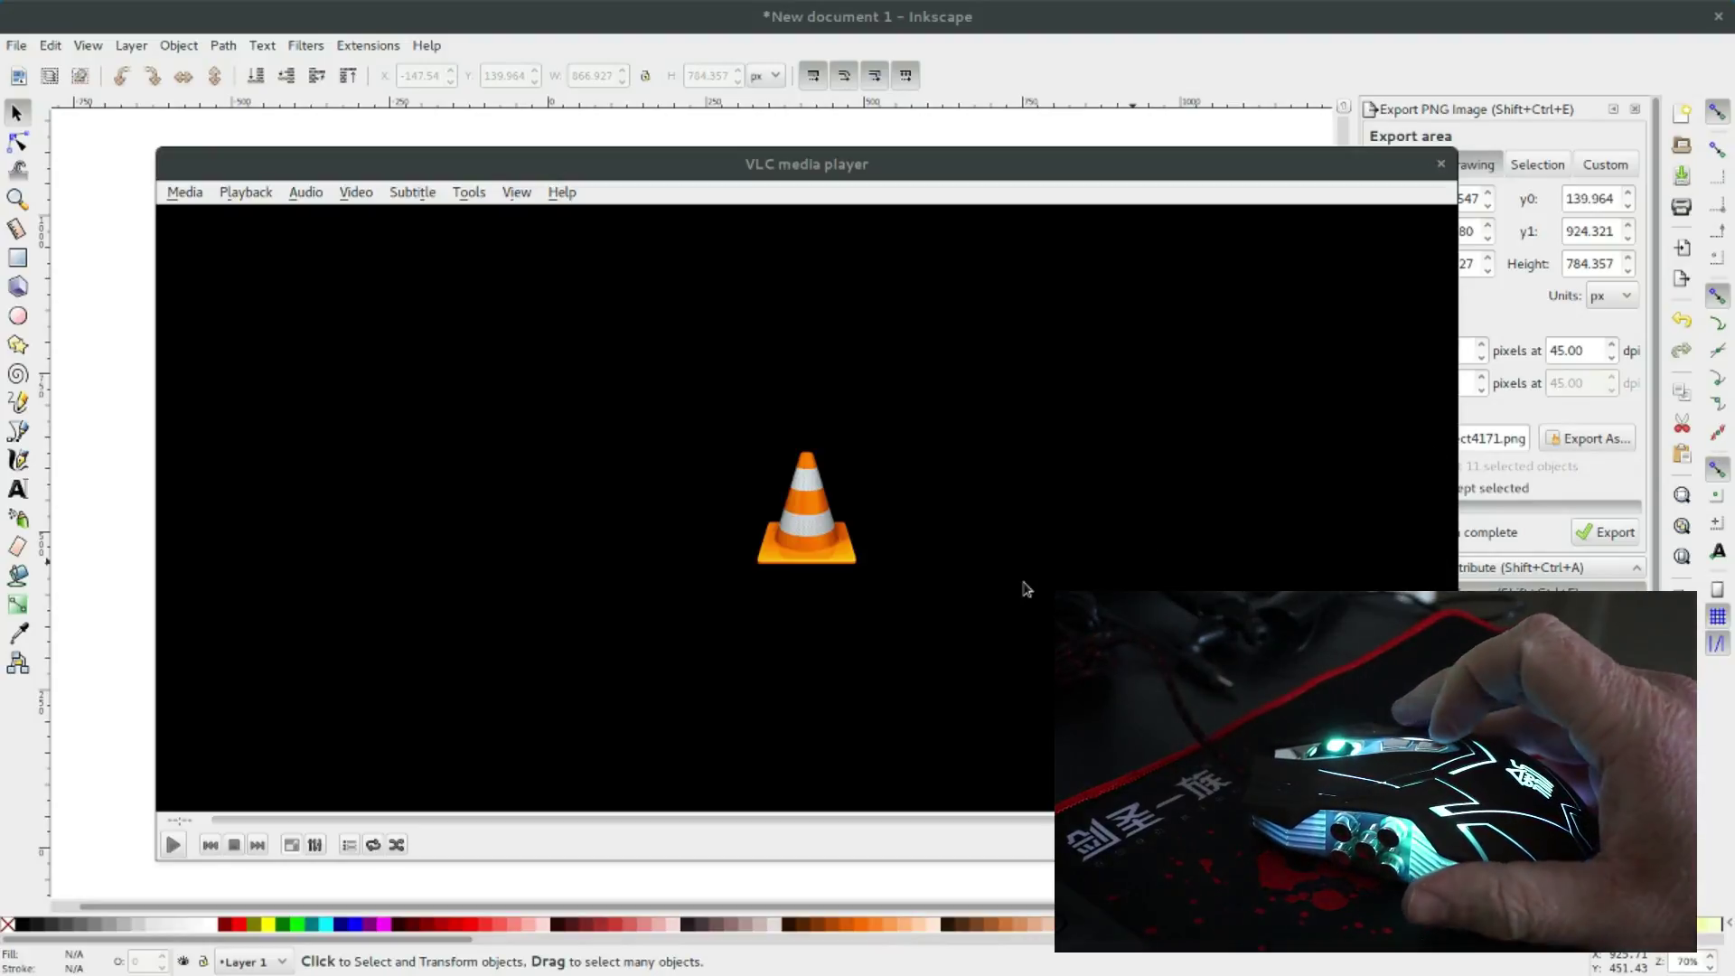
# - Use the window overview to switch from VLC to the Inkscape document
pyautogui.hotkey('ctrl', 'alt', 'Down')
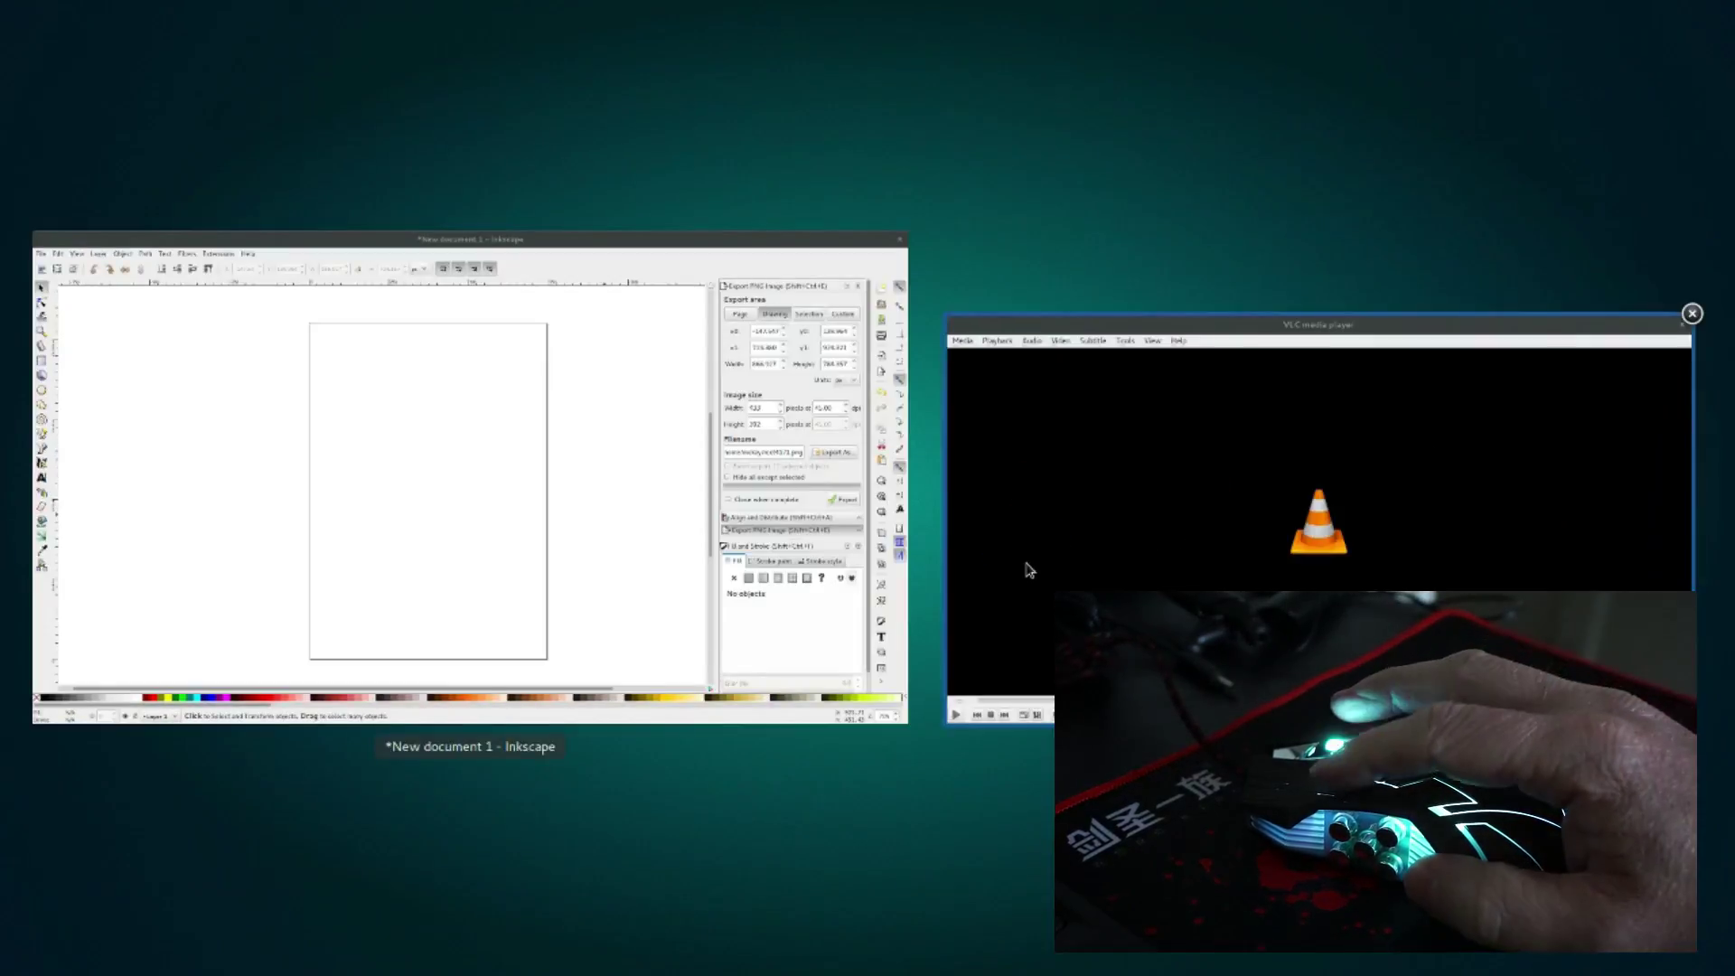
pyautogui.click(470, 425)
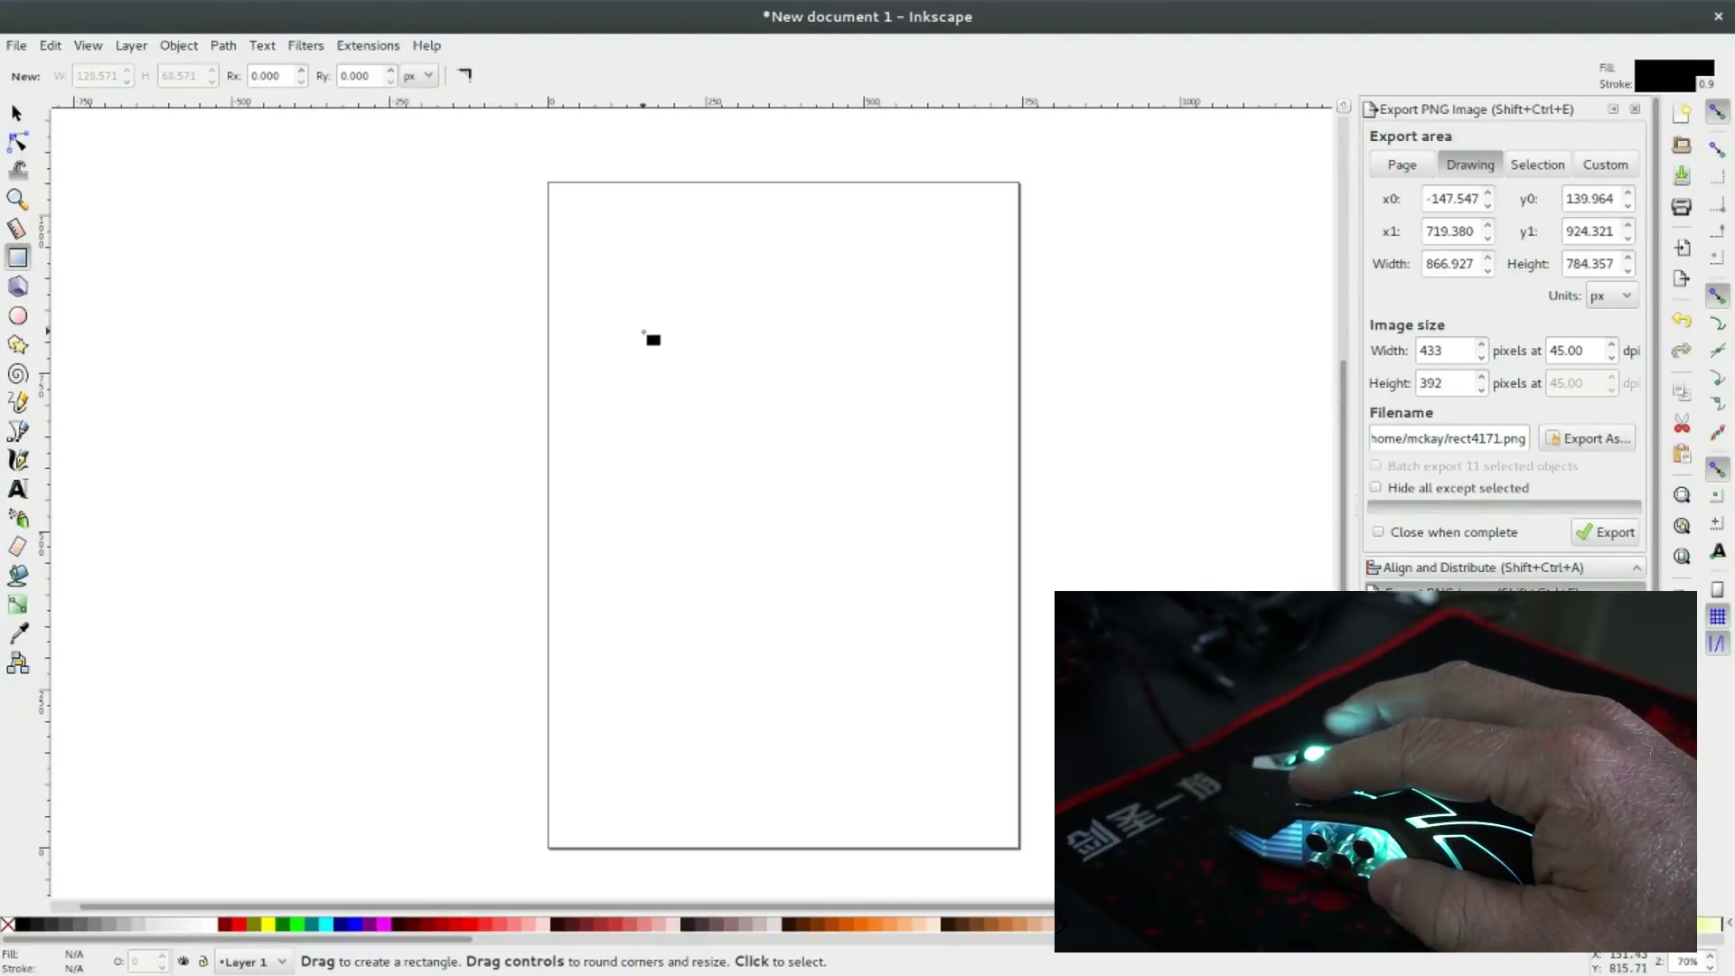
# - Draw small black rectangles, drag all five right and down, then deselect
pyautogui.moveTo(723, 377); pyautogui.dragTo(722, 377)
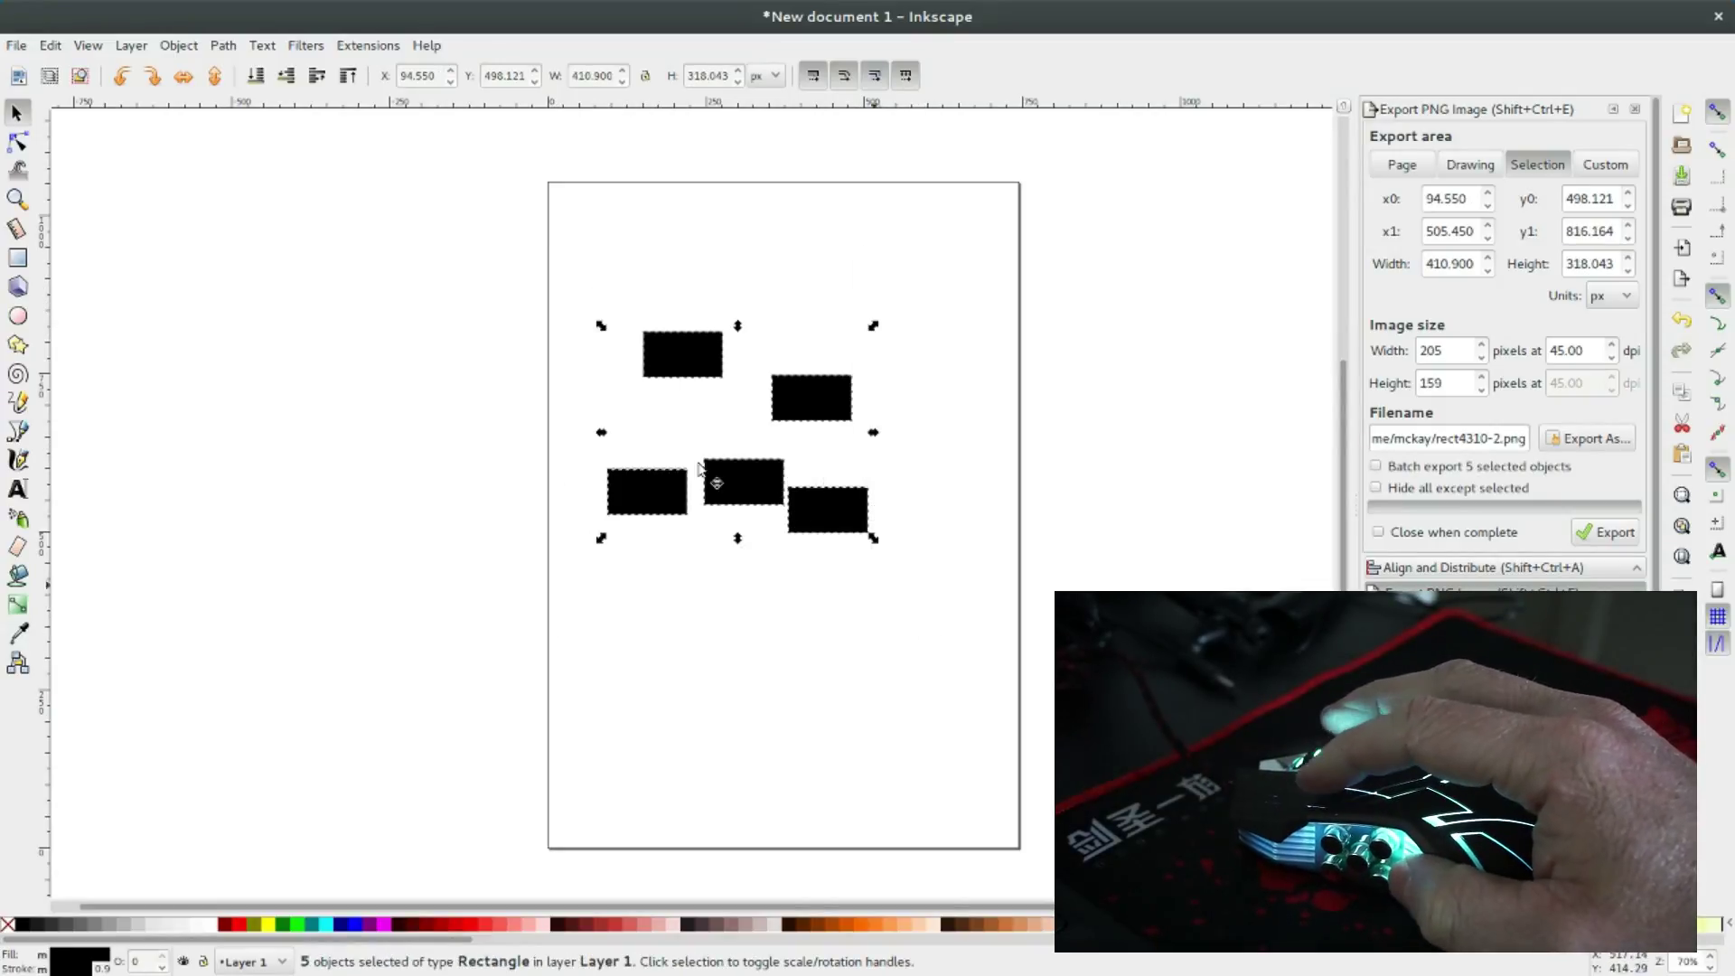
pyautogui.moveTo(690, 356); pyautogui.dragTo(760, 407)
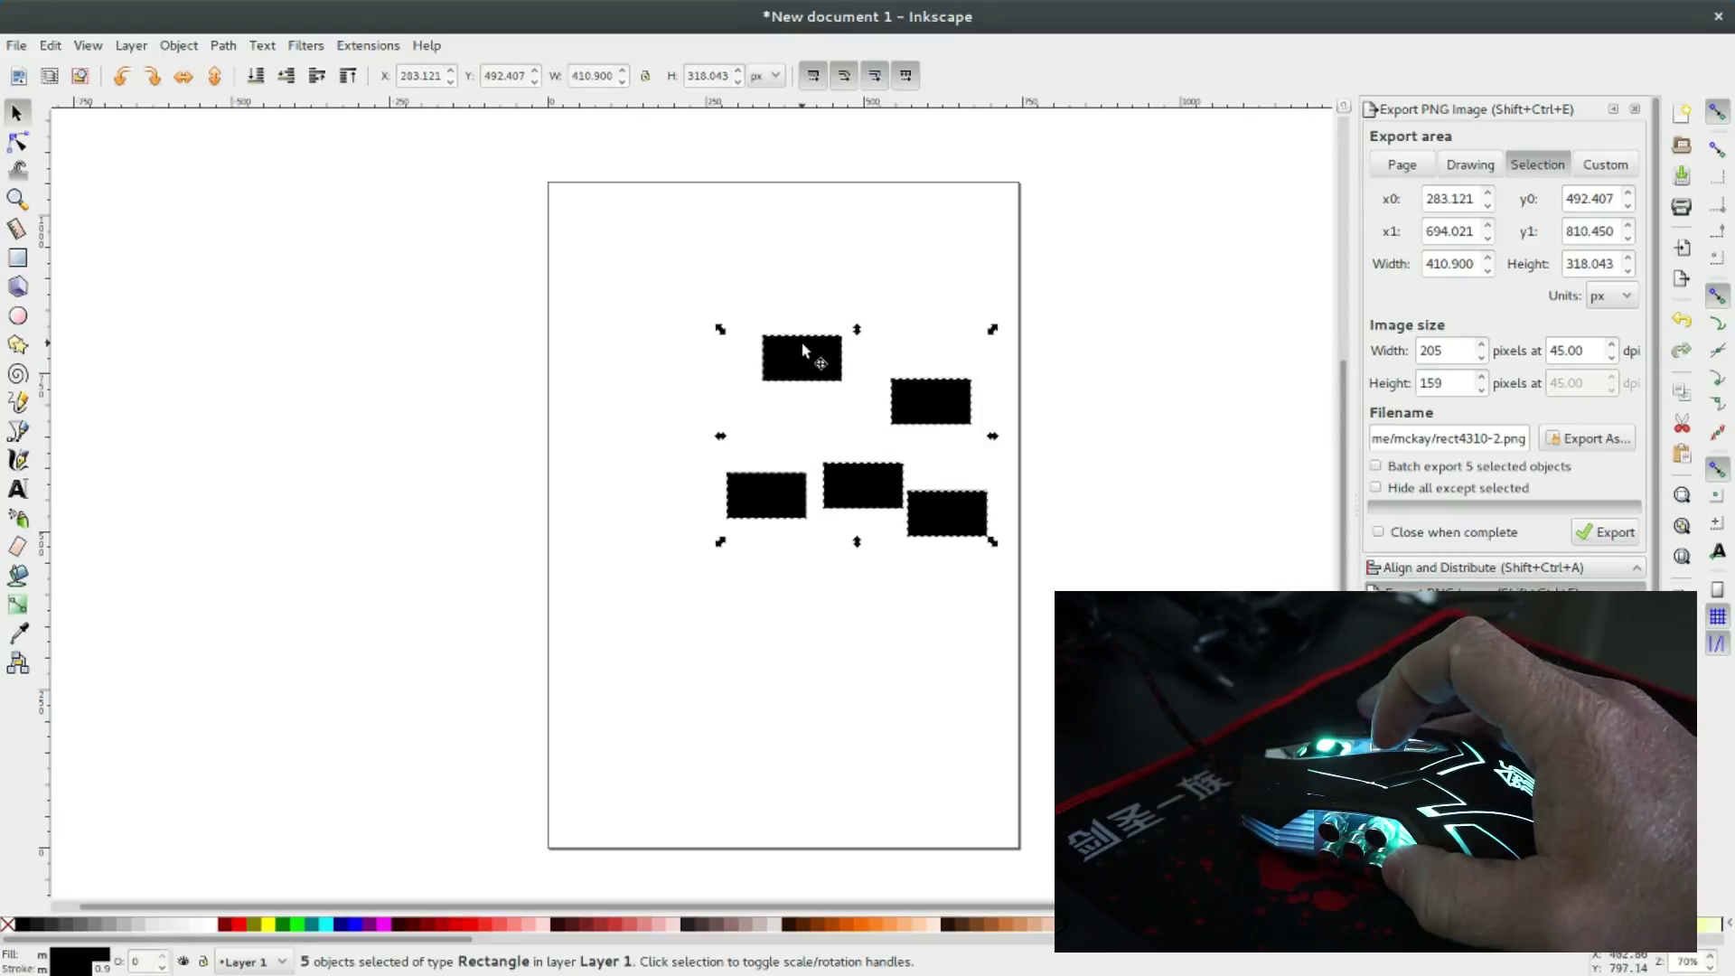
pyautogui.press('Escape')
# - Move the top rectangle up-left alone, then test the remapped mouse button
pyautogui.moveTo(778, 363); pyautogui.dragTo(709, 328)
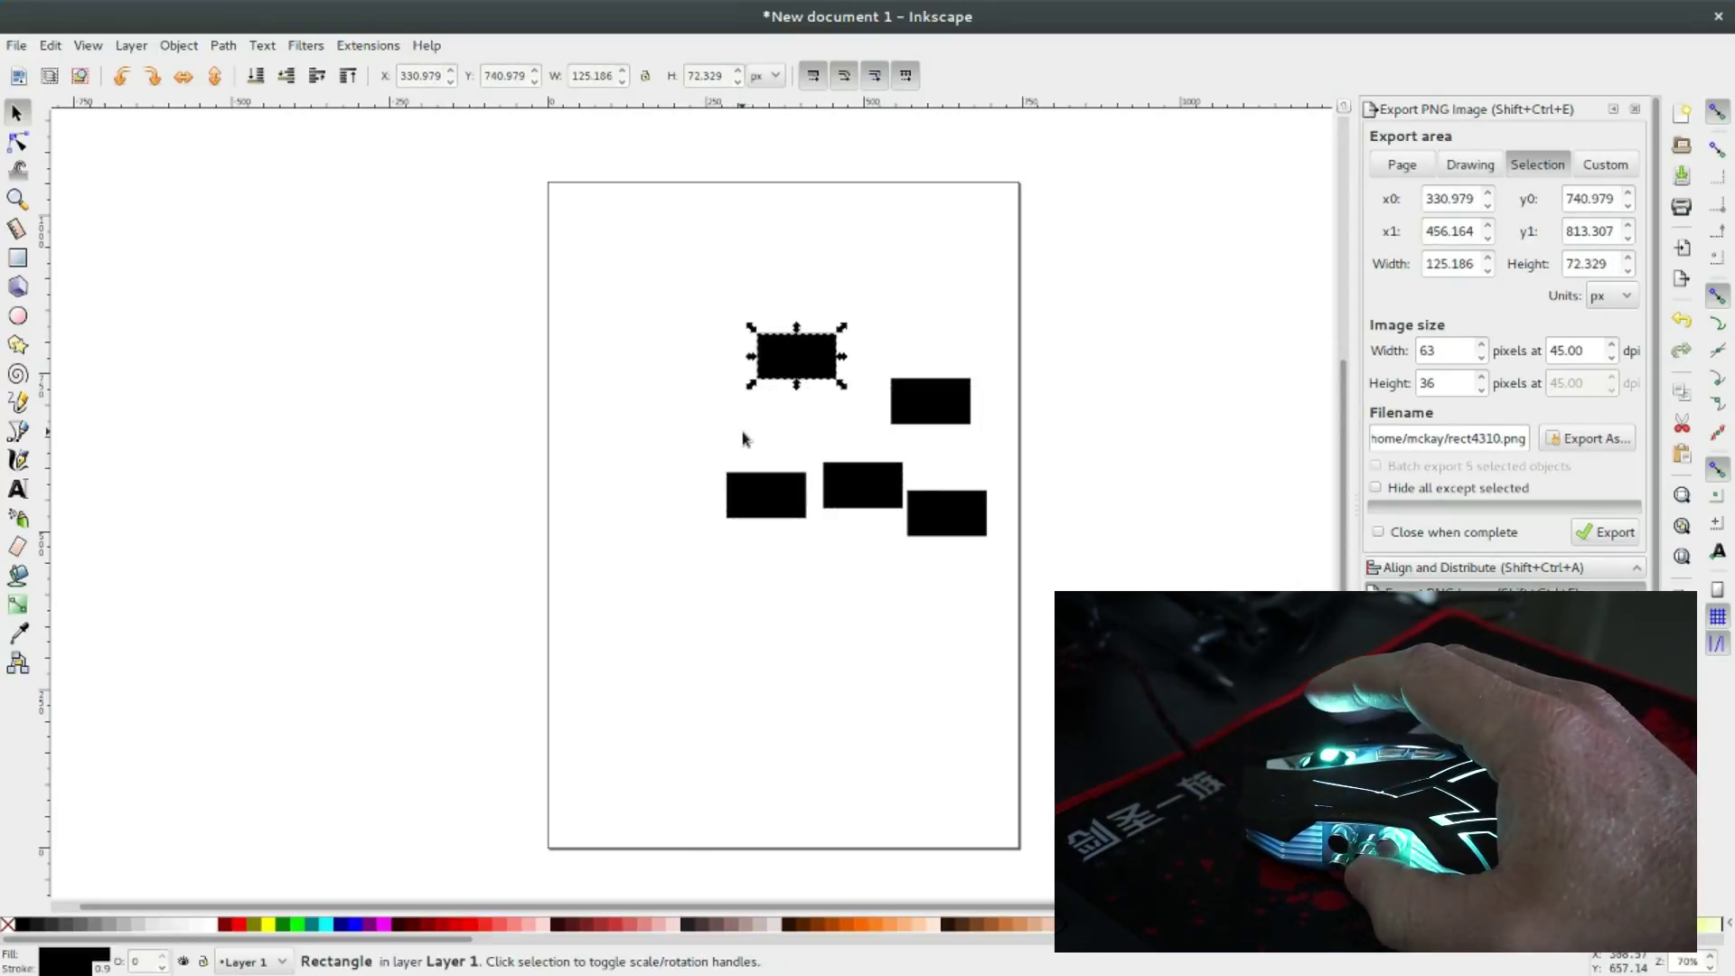
pyautogui.press('XF86AudioRaiseVolume')
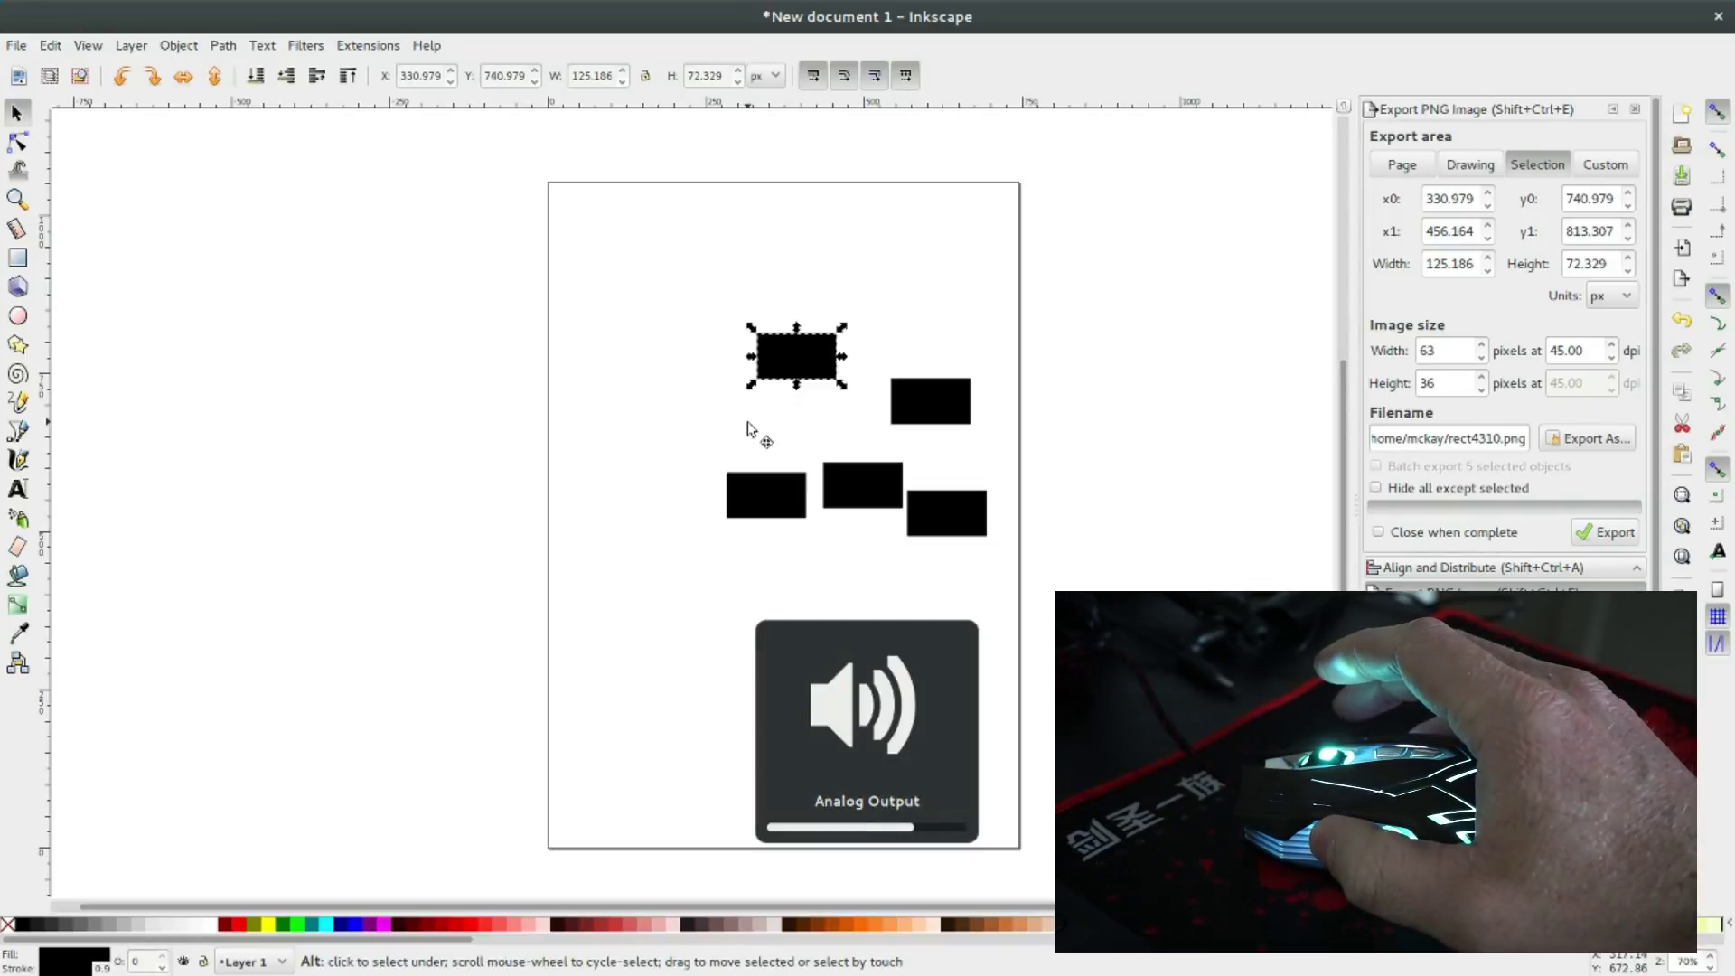